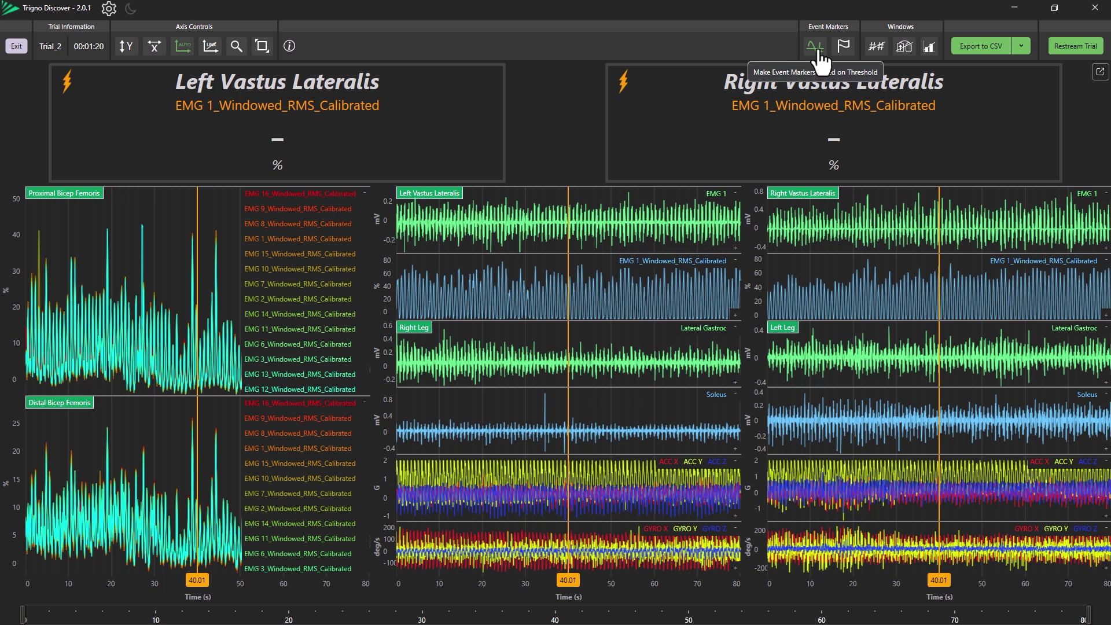
Start making threshold-based event markers, using the Left Leg sensor and its ACC Y channel as the source
click(821, 57)
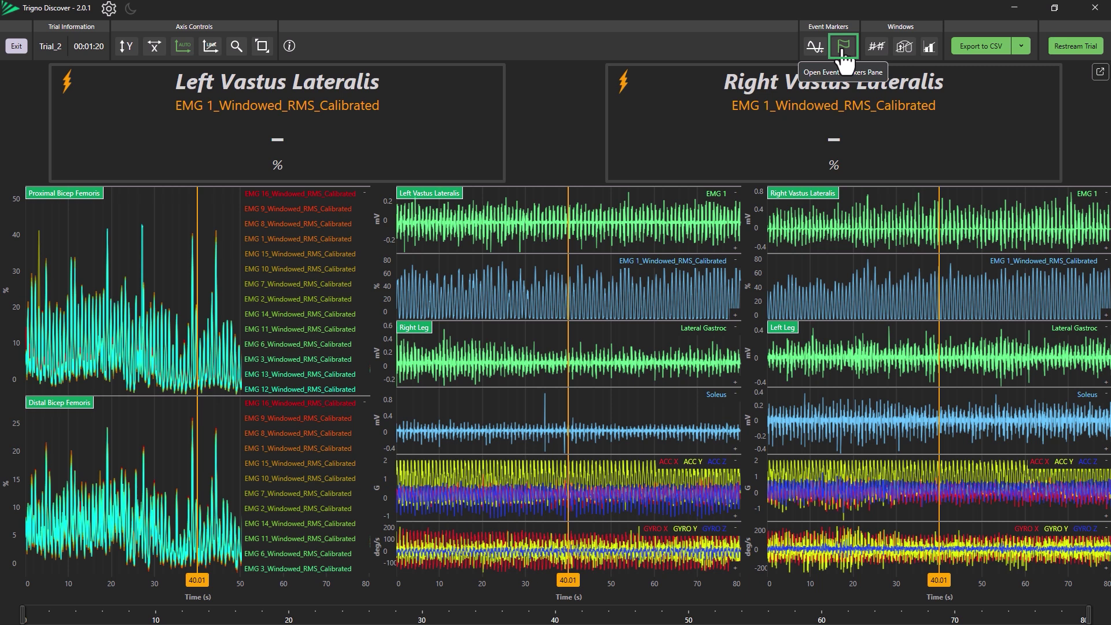
click(844, 49)
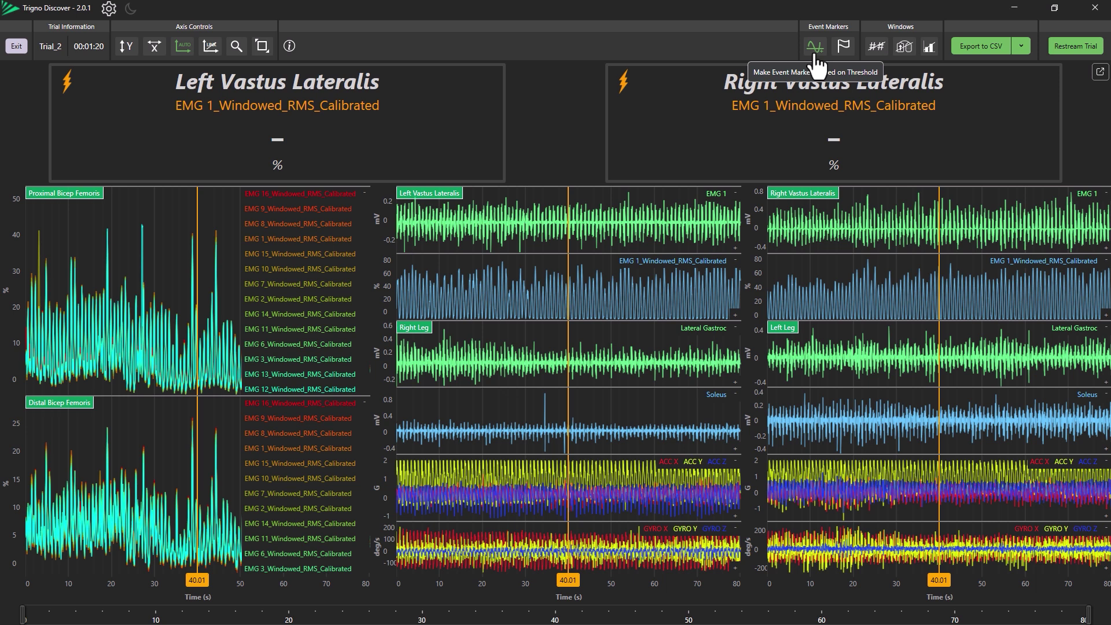
click(816, 54)
click(815, 51)
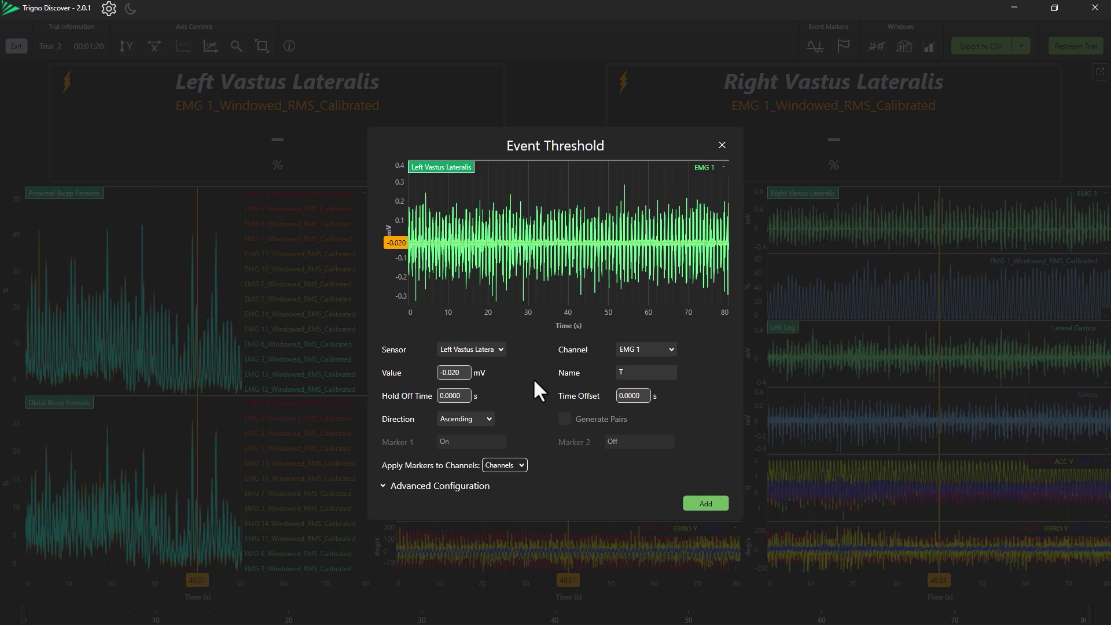
key(Tab)
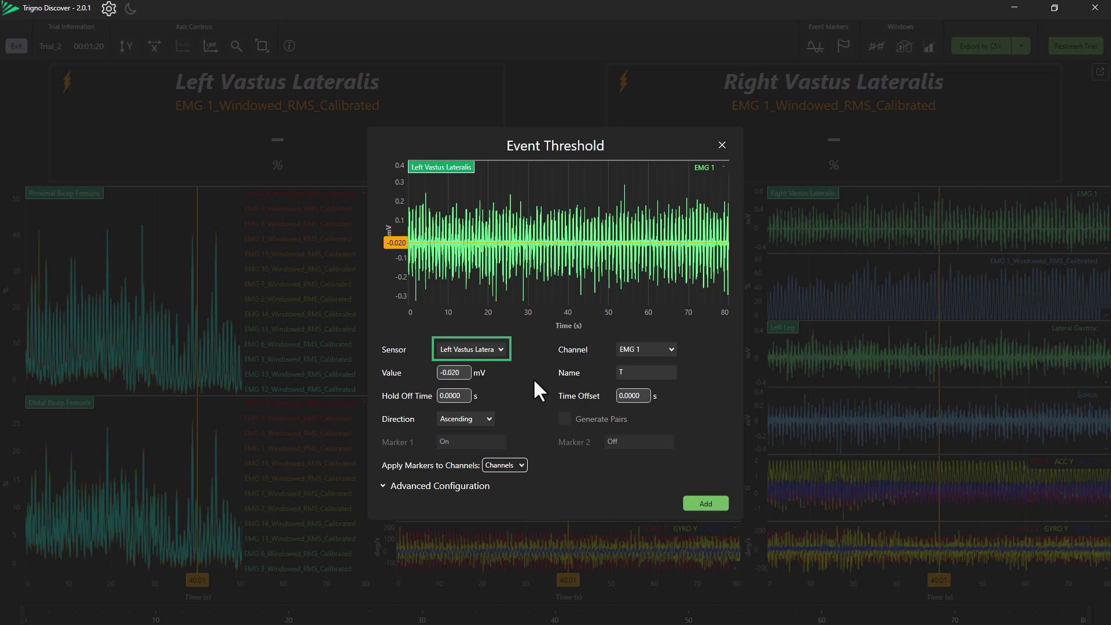
click(497, 350)
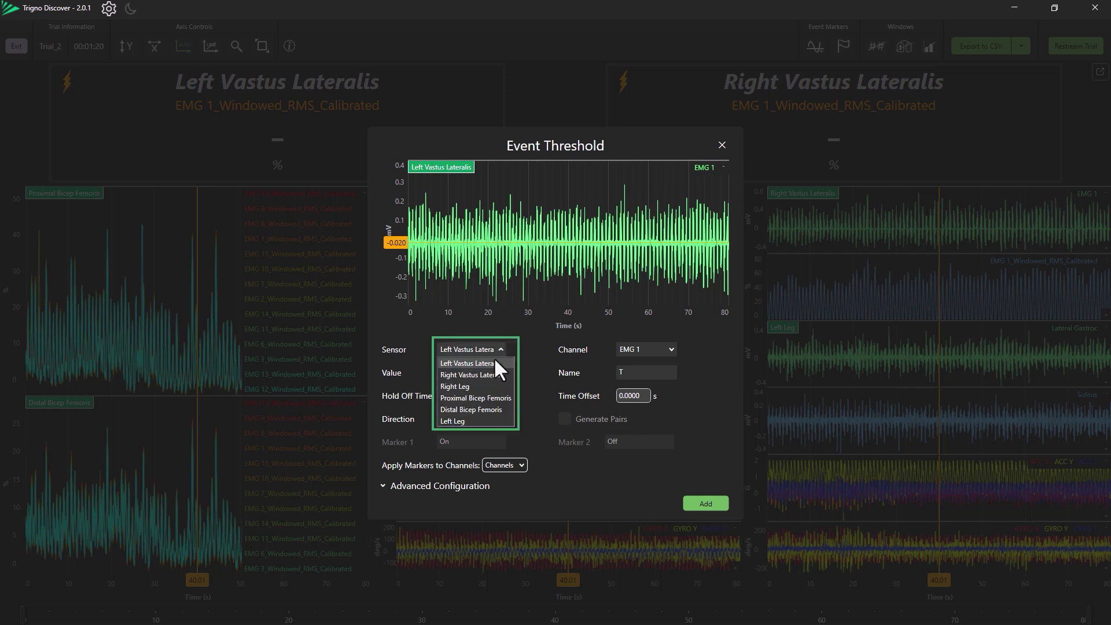
click(463, 421)
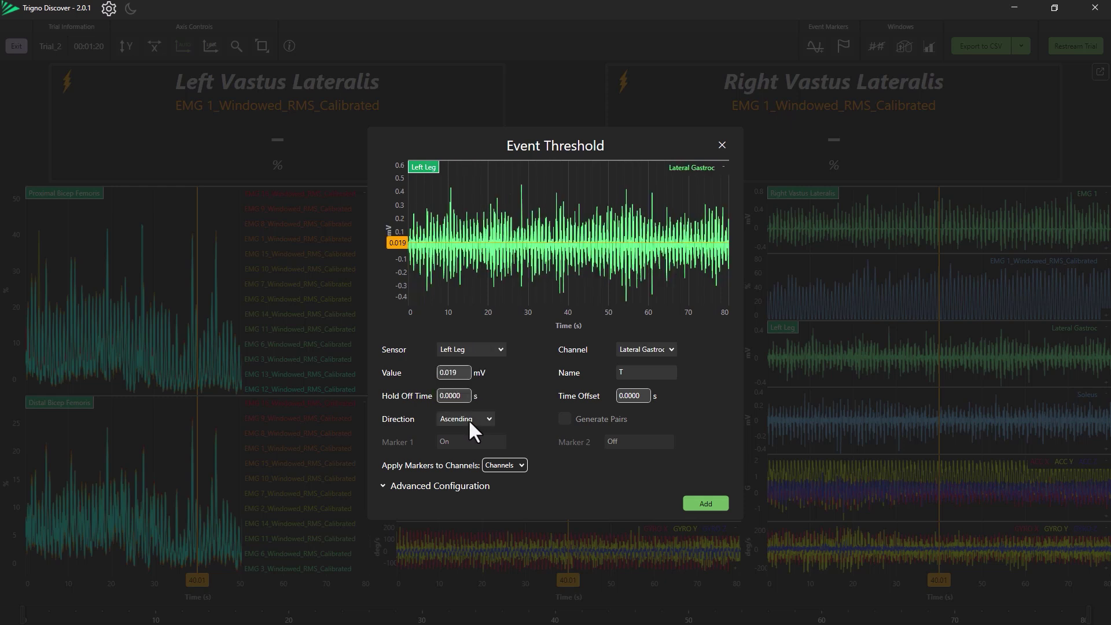
click(662, 348)
click(645, 399)
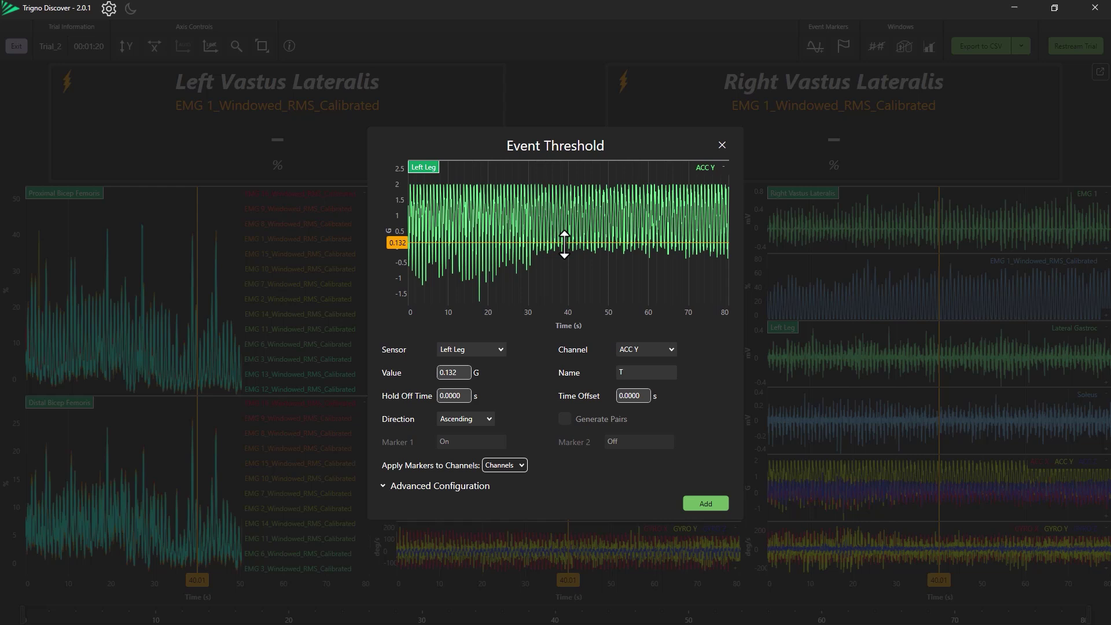
Raise the ACC Y threshold to 1.799 G and review the channels the markers apply to
drag(564, 243, 564, 191)
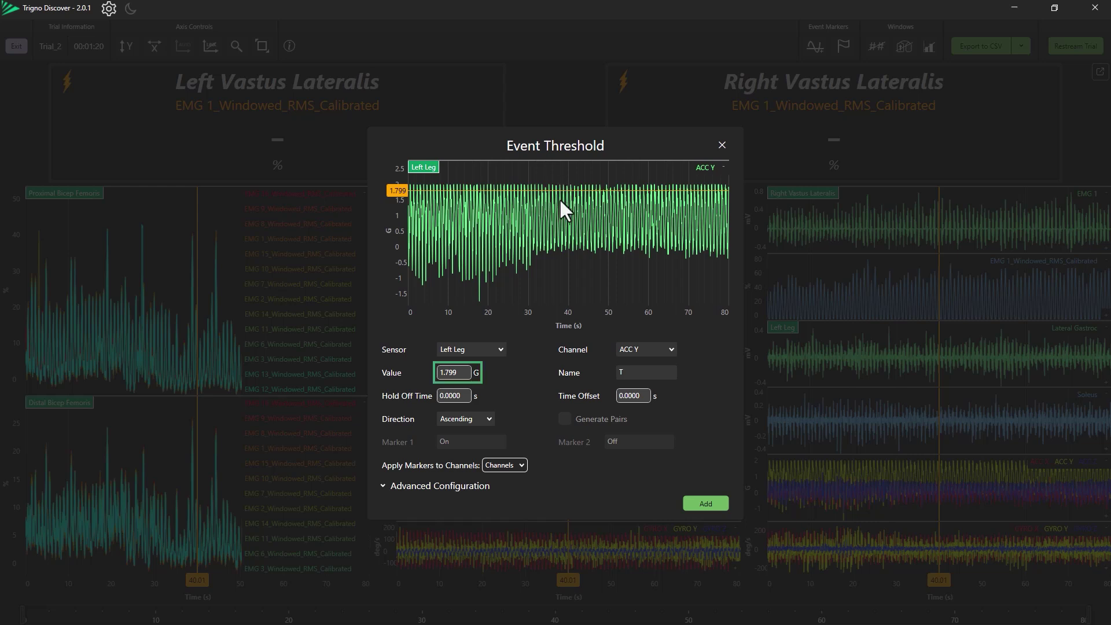
click(459, 373)
click(516, 466)
scroll(512, 381, down, 3)
scroll(511, 391, down, 3)
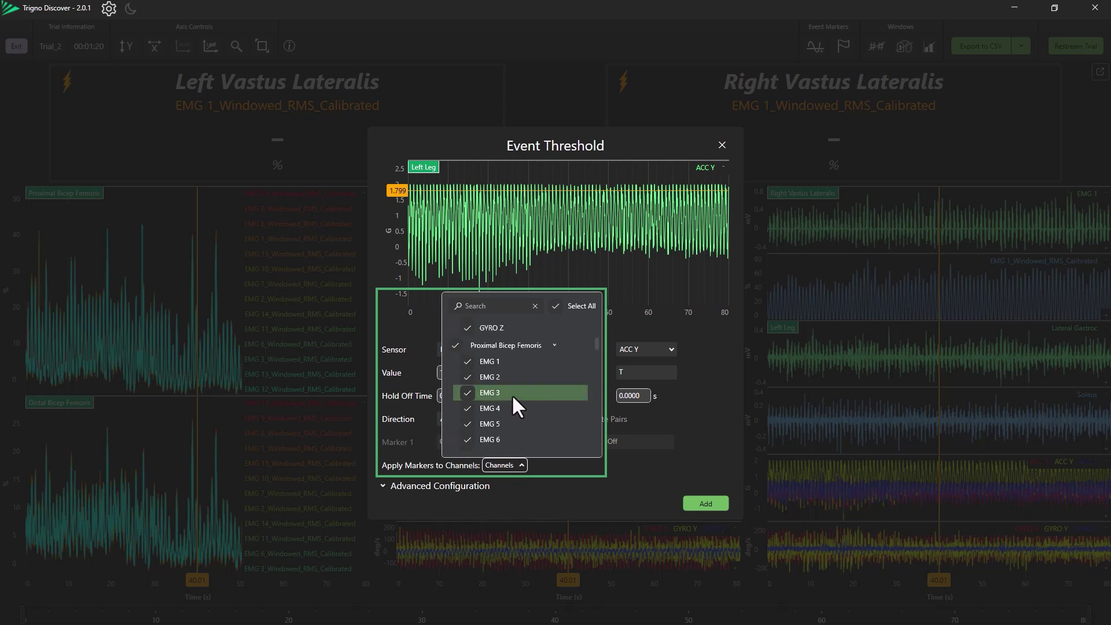
click(705, 414)
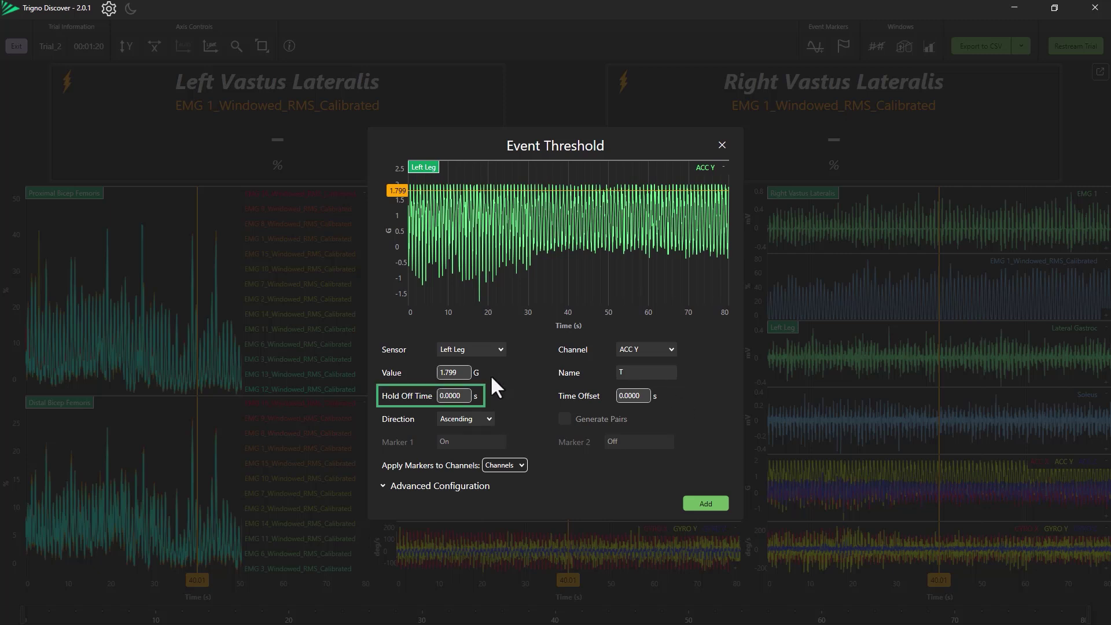
Set the threshold's hold off time to 0.5 s and its time offset to 0.1 s
click(459, 395)
drag(473, 258, 467, 288)
scroll(466, 288, up, 3)
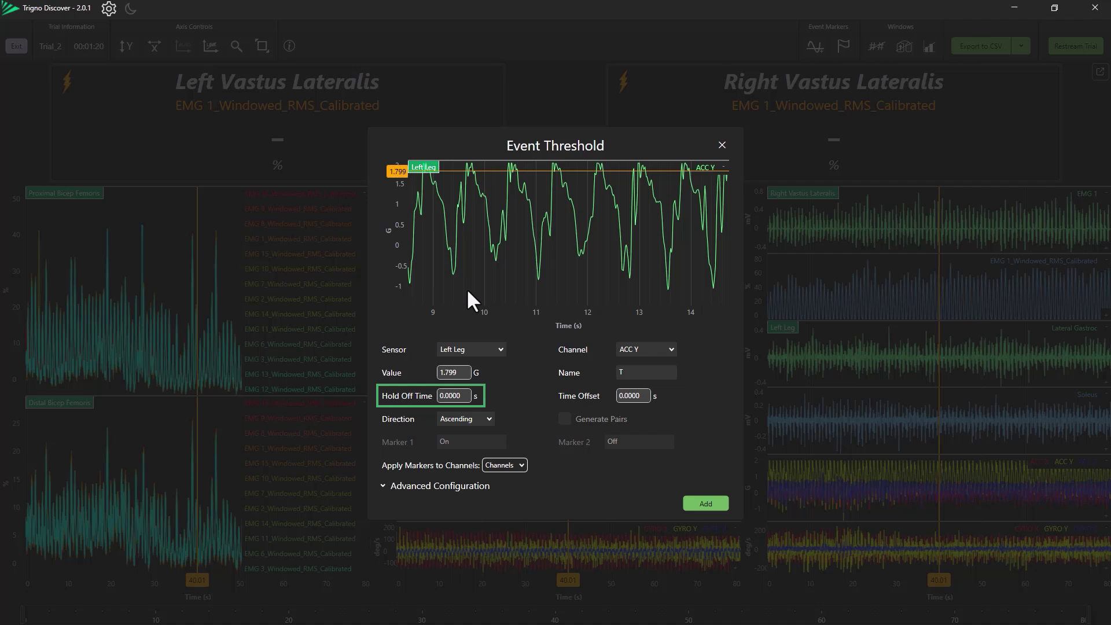
click(449, 395)
key(Tab)
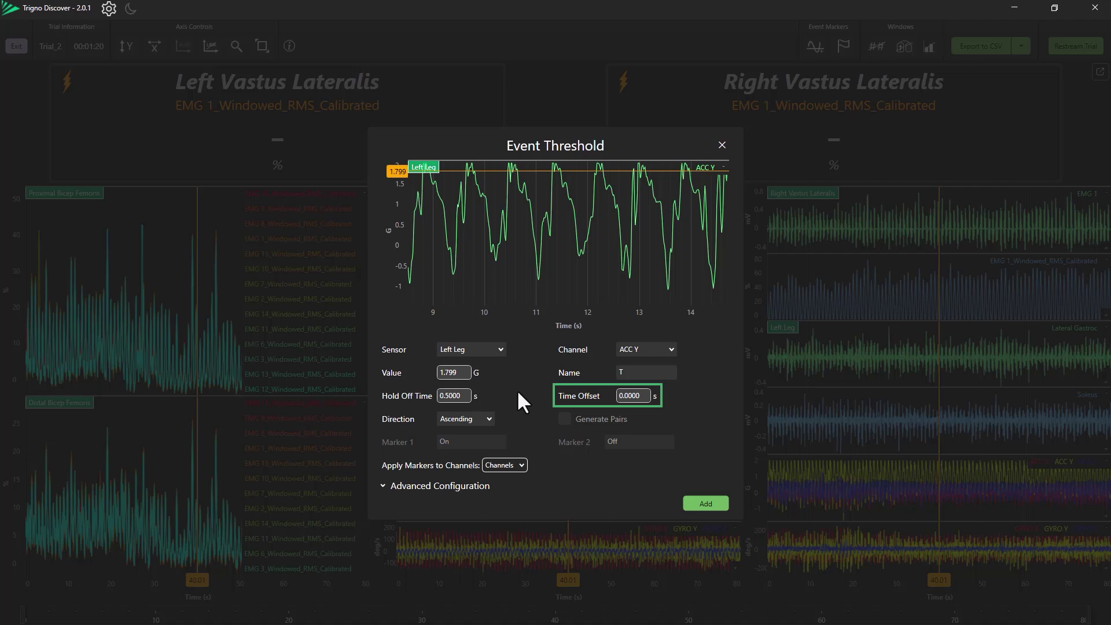
double_click(626, 396)
text(1)
key(Tab)
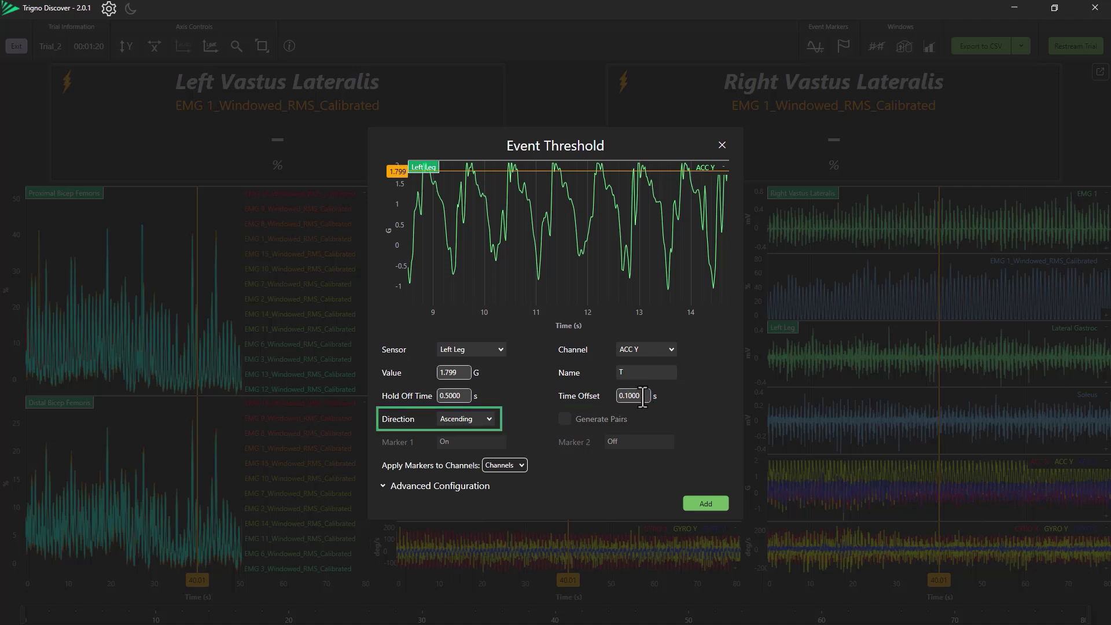
Try detecting threshold crossings in both directions with Generate Pairs enabled, and select the marker name for editing
click(488, 419)
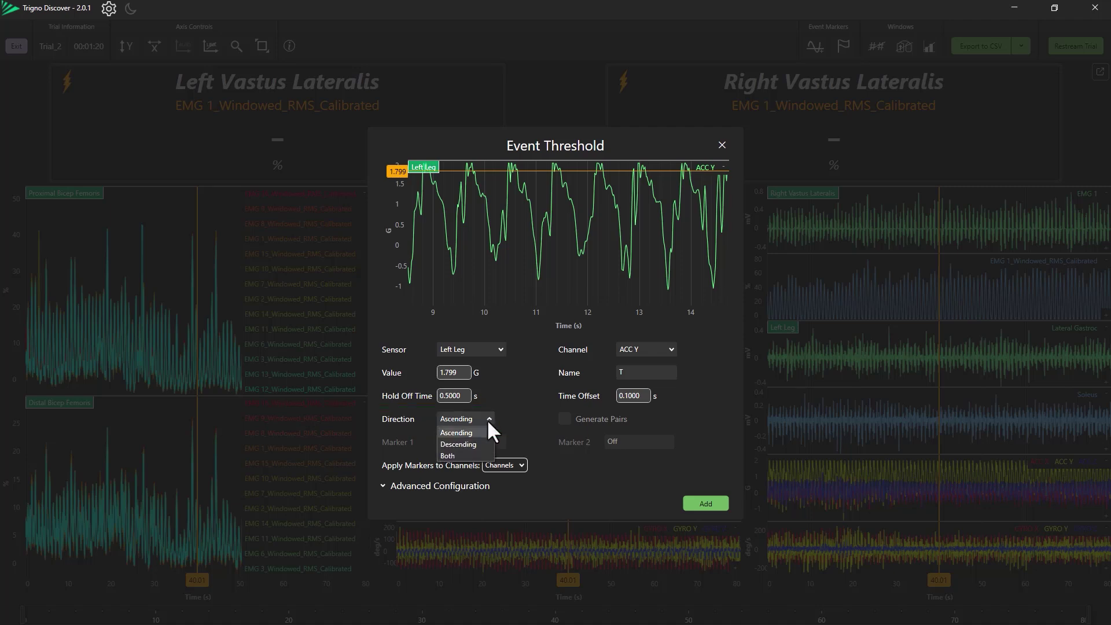
click(482, 455)
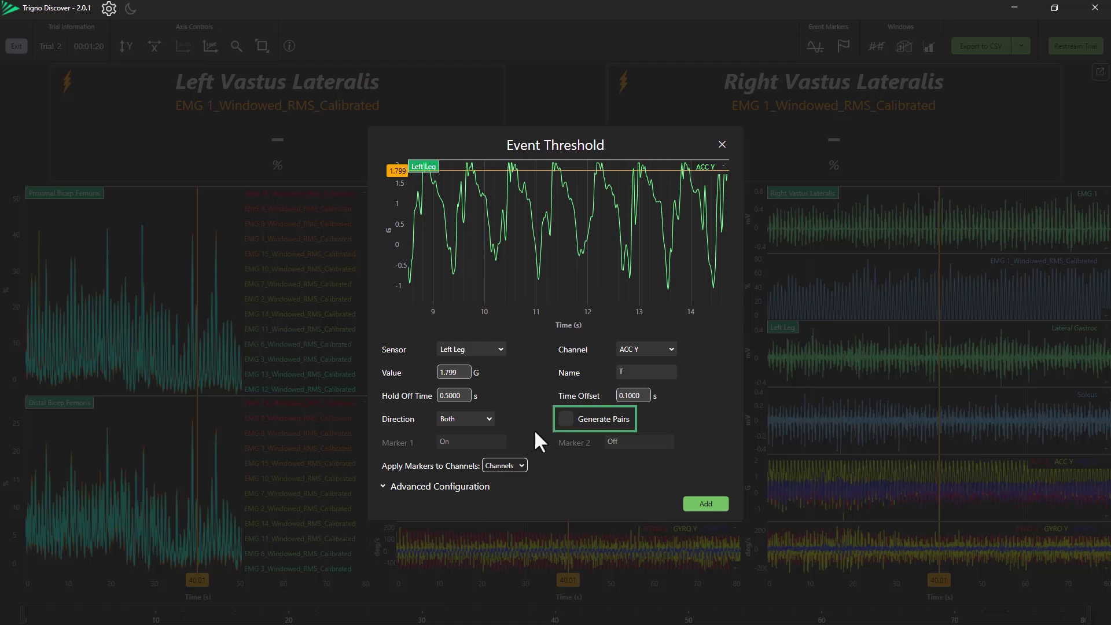
click(565, 418)
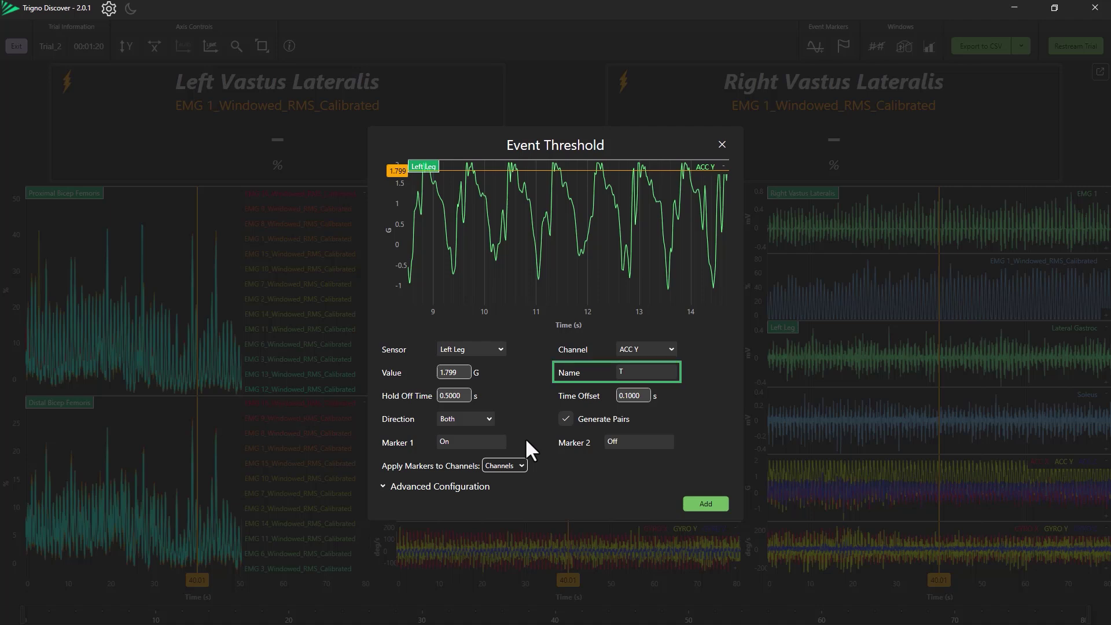
click(639, 372)
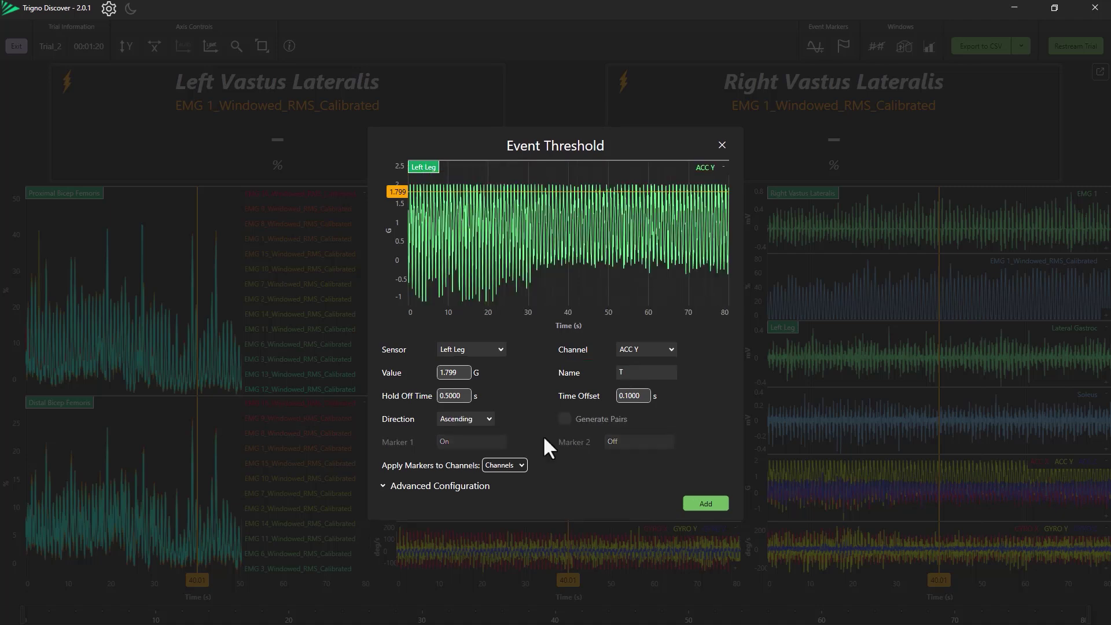
Enable the event count limit in the advanced configuration and set the max event count to 1,500
click(386, 489)
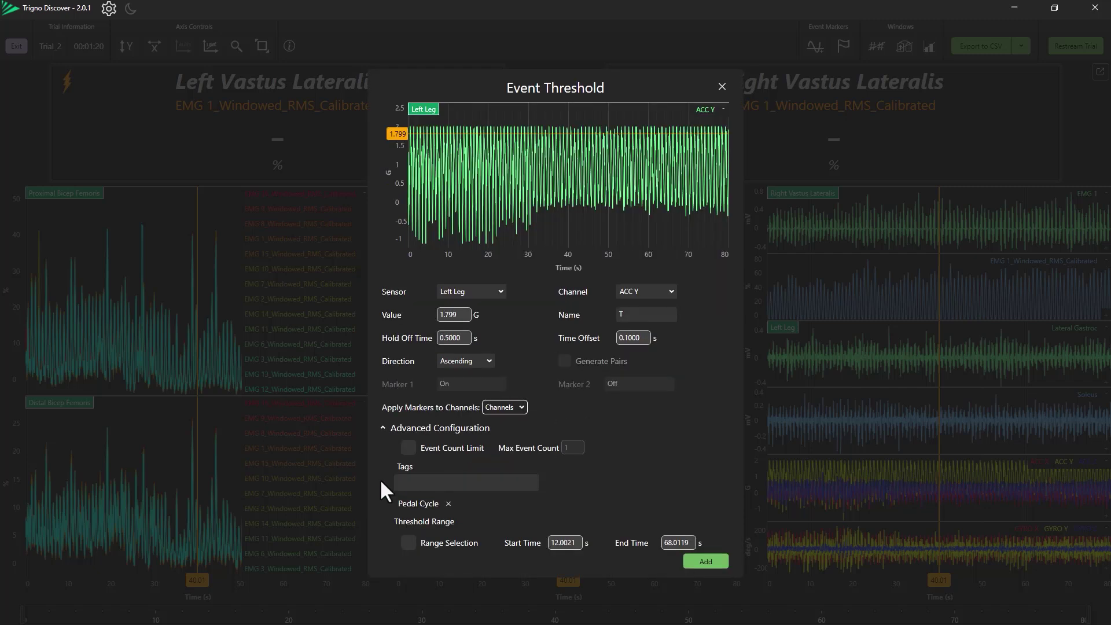
click(408, 448)
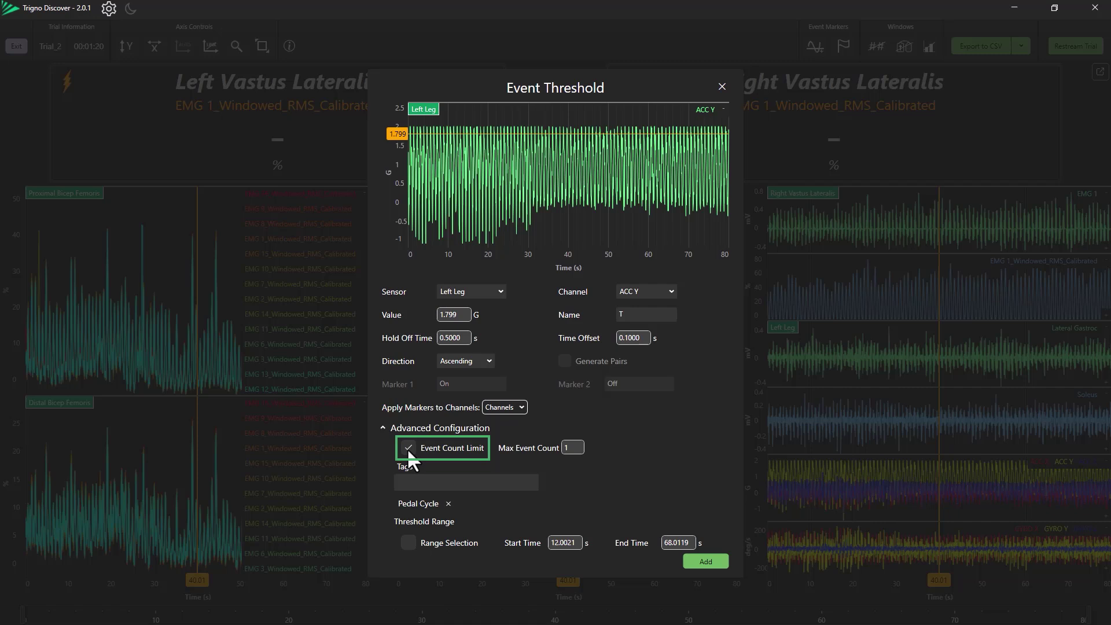
click(570, 448)
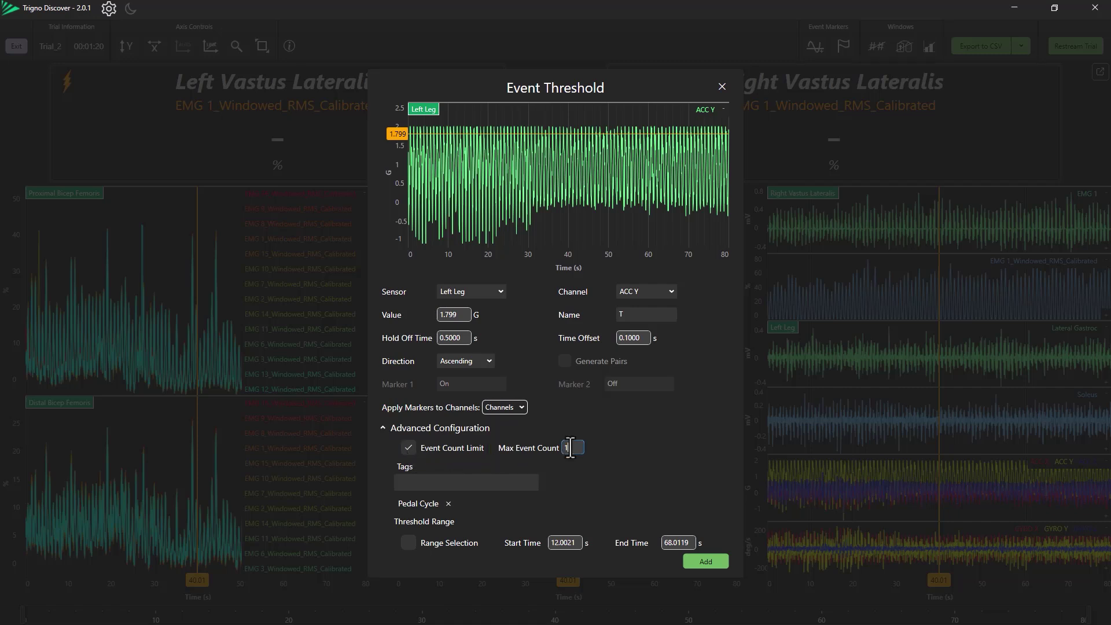
text(00)
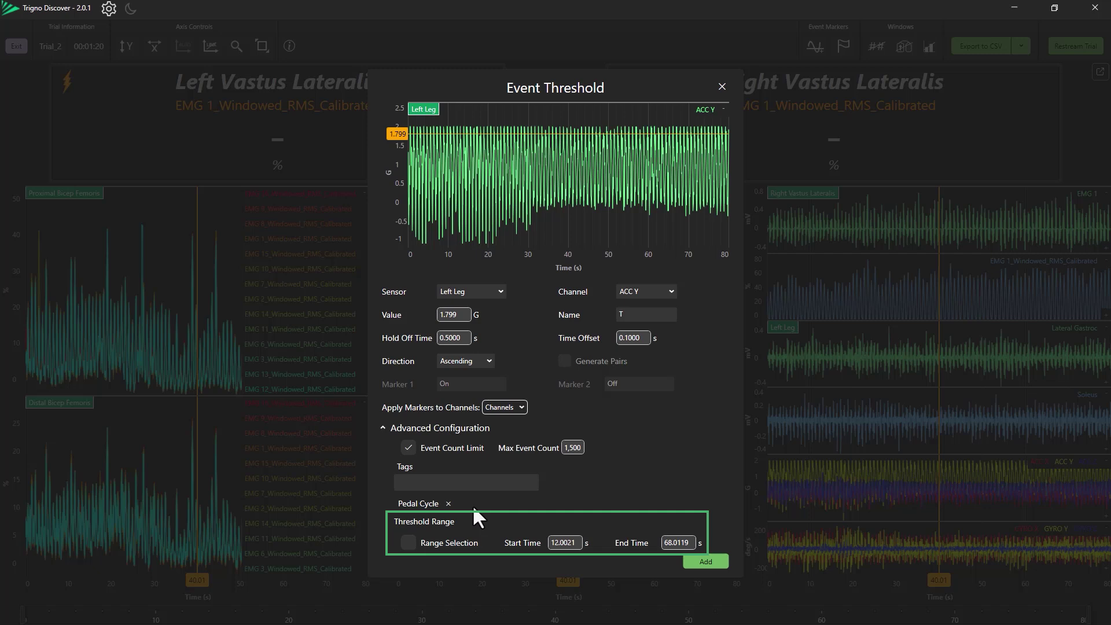
Restrict the threshold range to 27.3092–49.3835 s and add the event markers
click(403, 540)
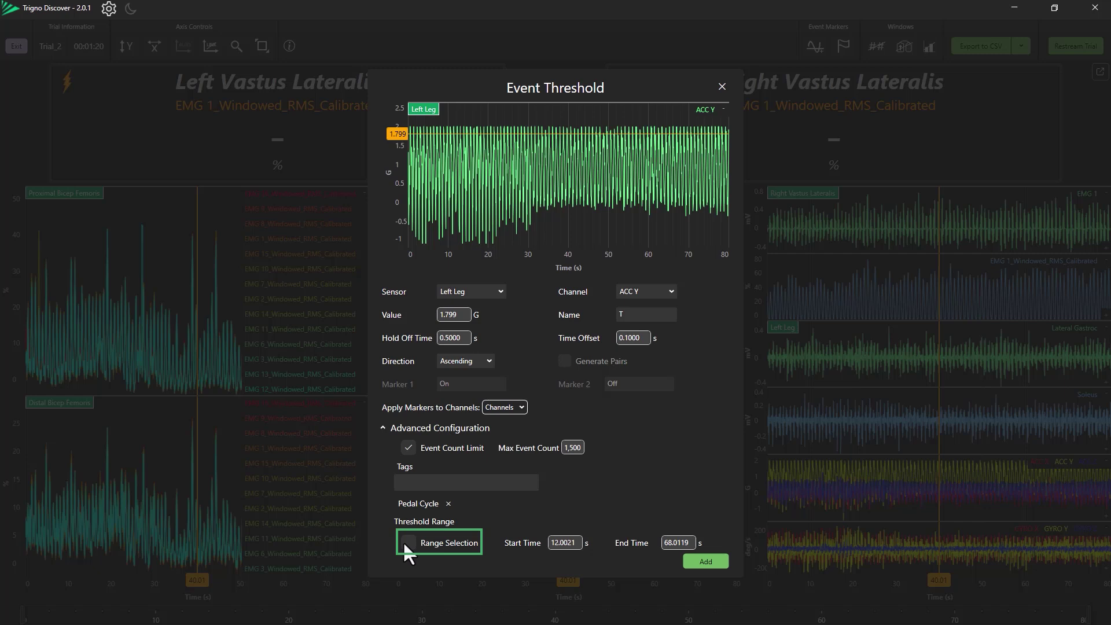
click(407, 542)
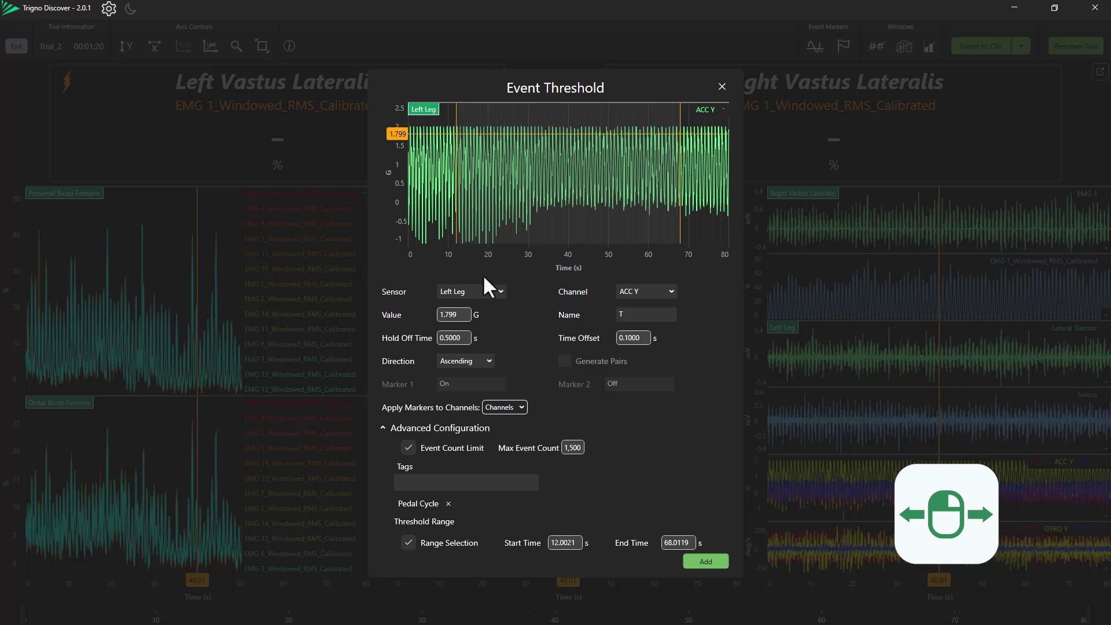
drag(456, 215, 516, 217)
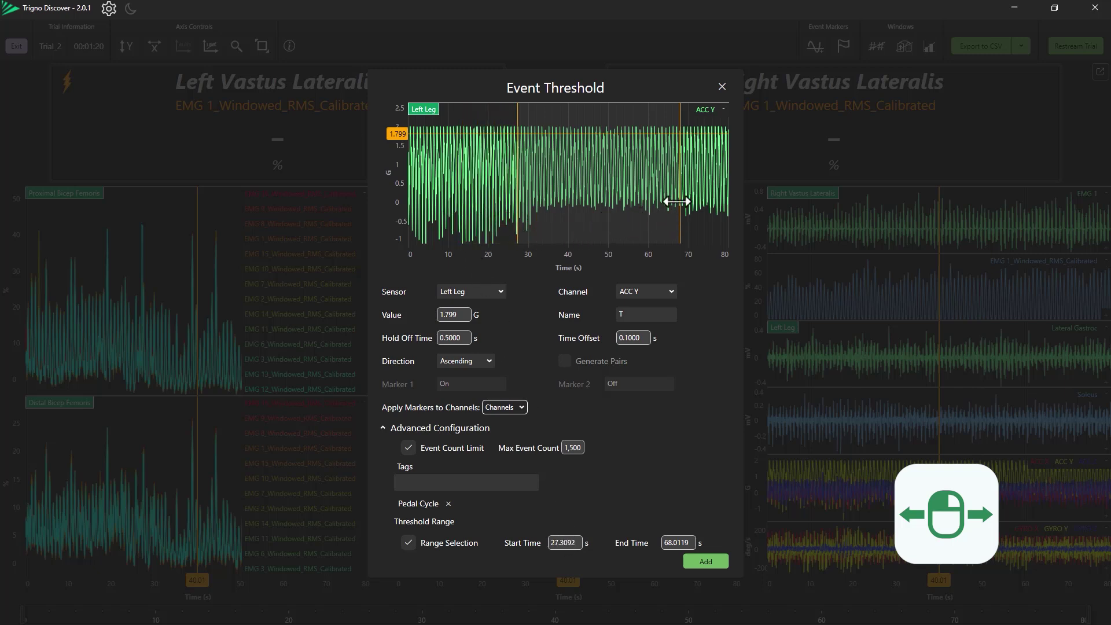
drag(677, 201, 603, 208)
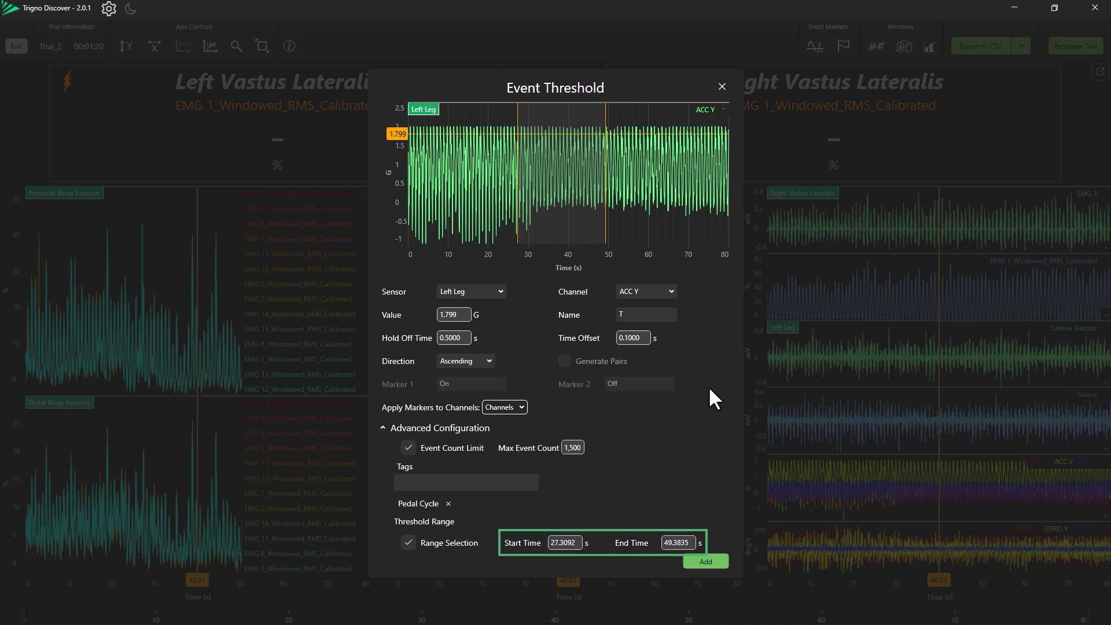
click(565, 544)
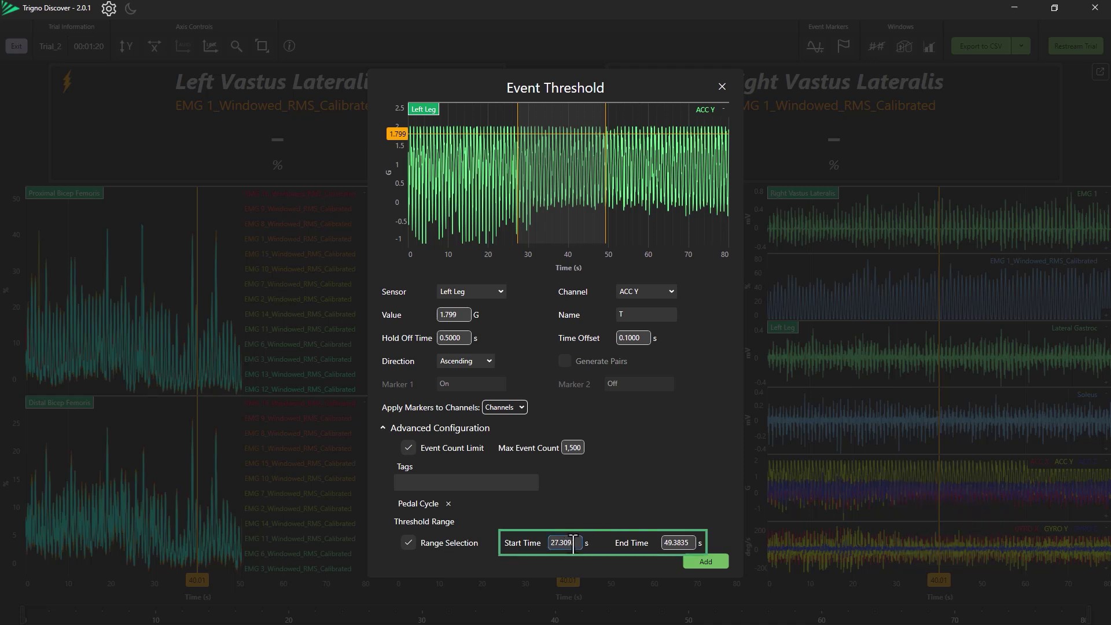
click(686, 542)
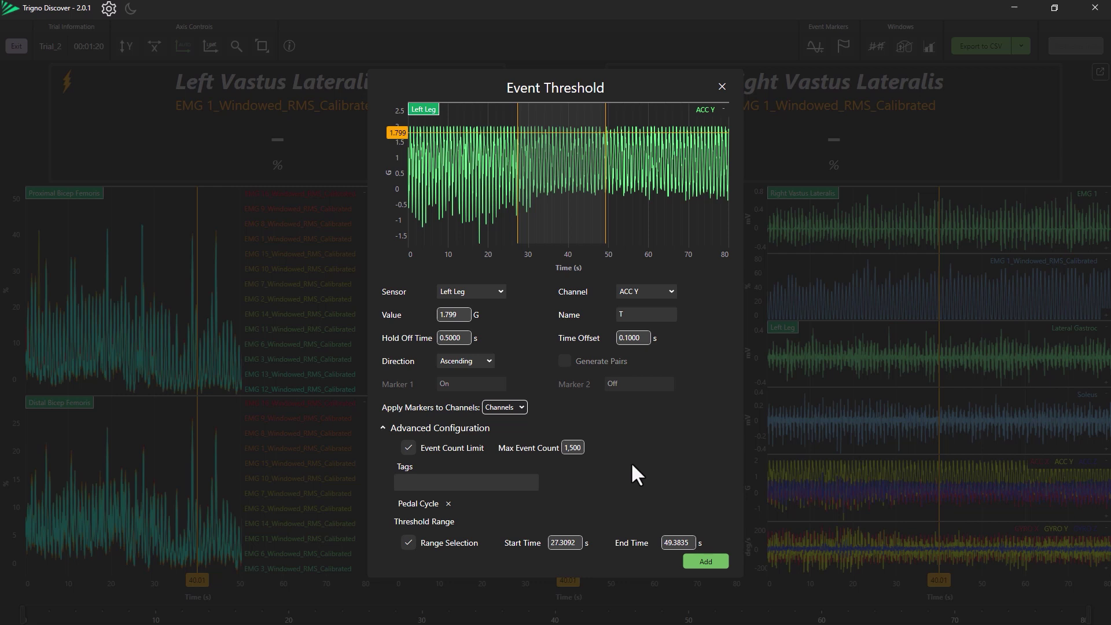
click(721, 567)
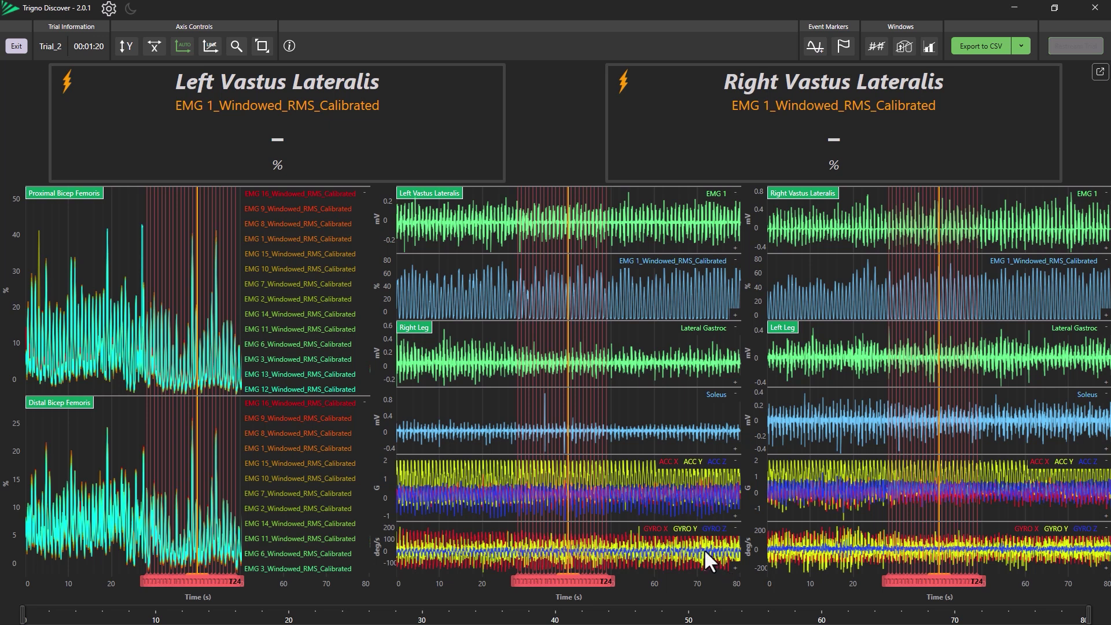
Move the time cursor to 60.36 s and manually add a single event marker near it
drag(506, 194, 617, 260)
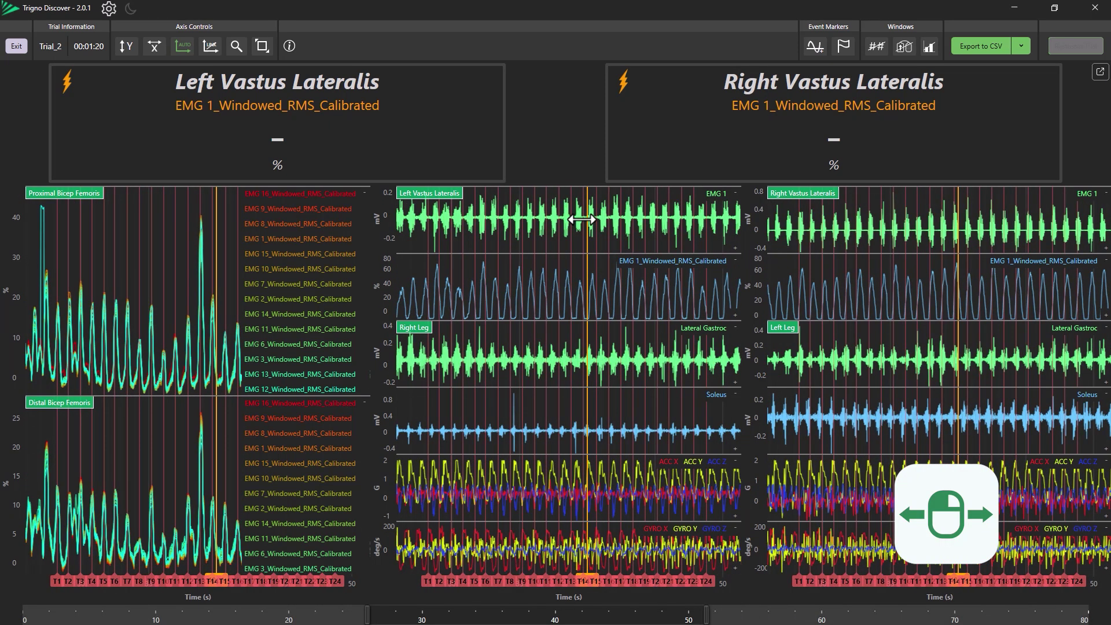
drag(582, 219, 581, 223)
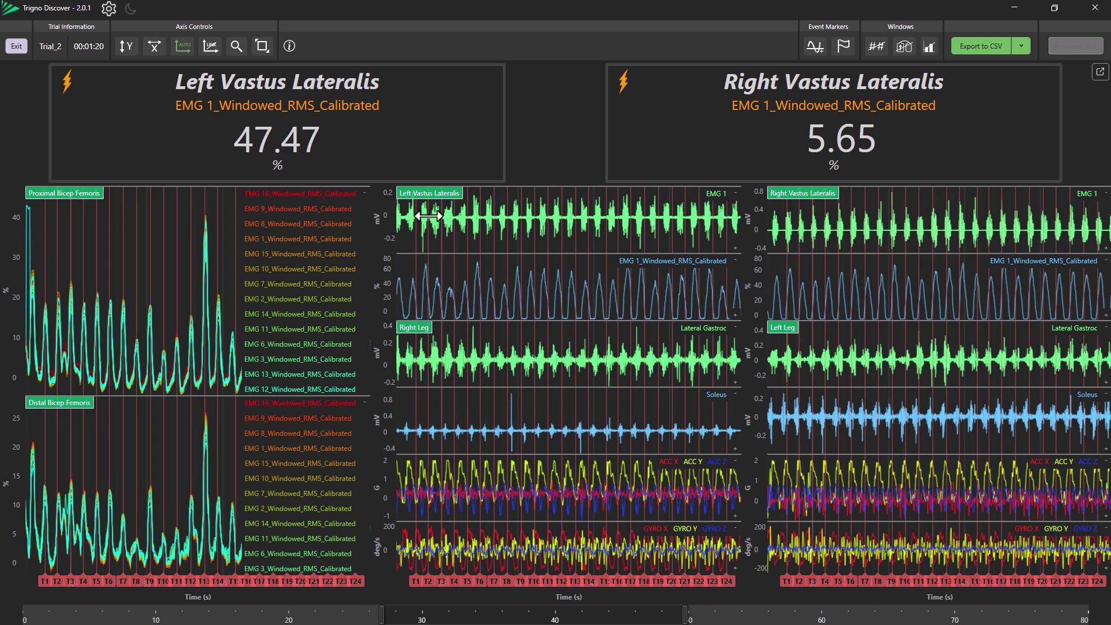
double_click(404, 209)
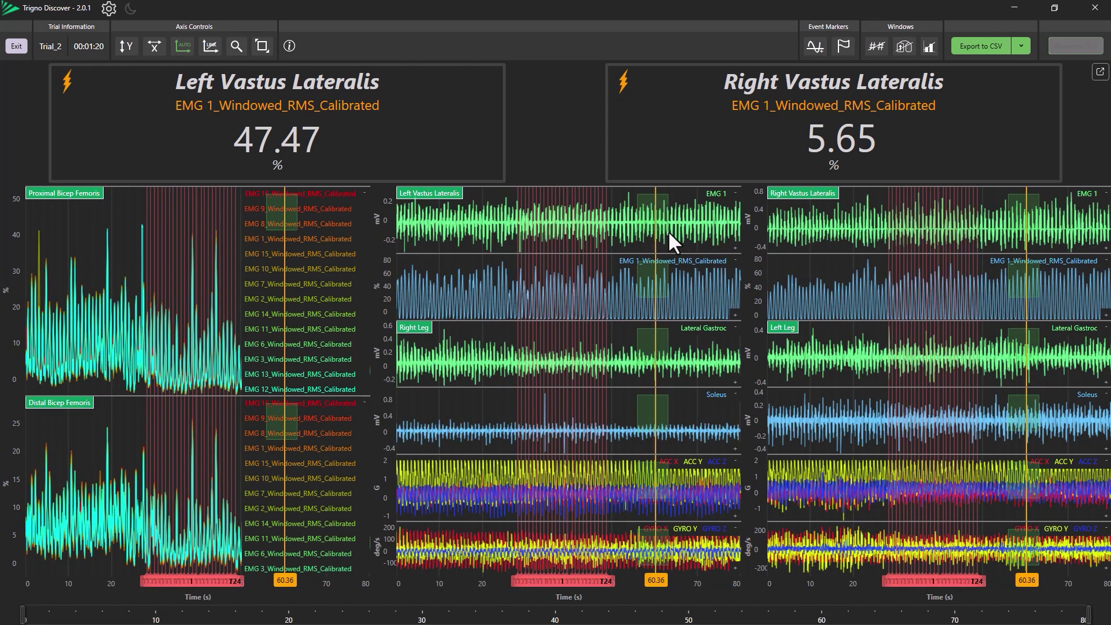
scroll(679, 238, up, 5)
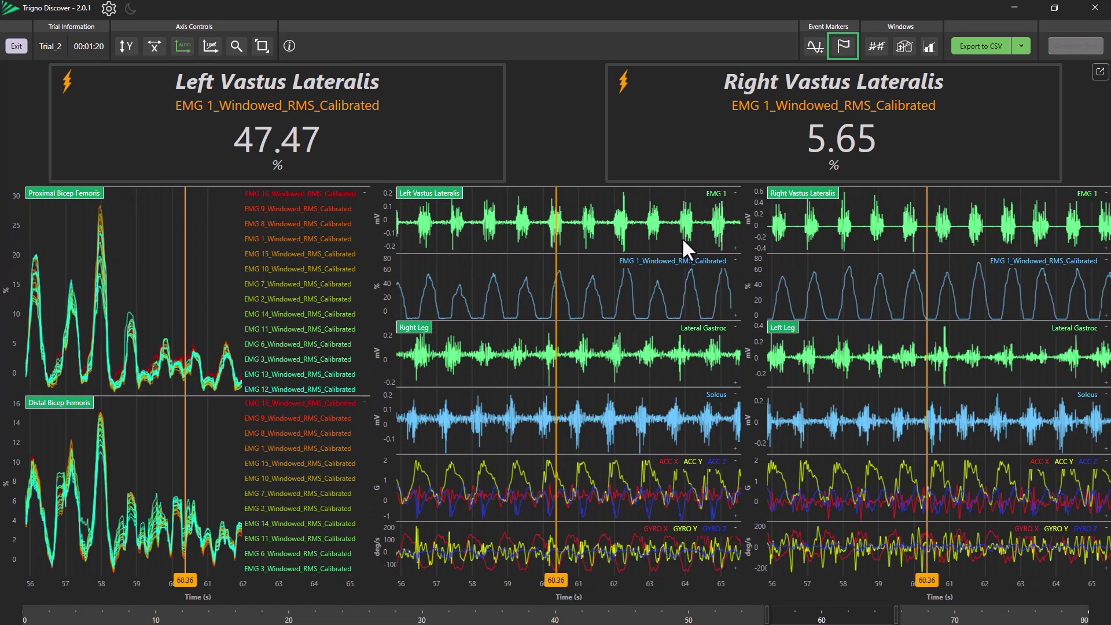
click(843, 51)
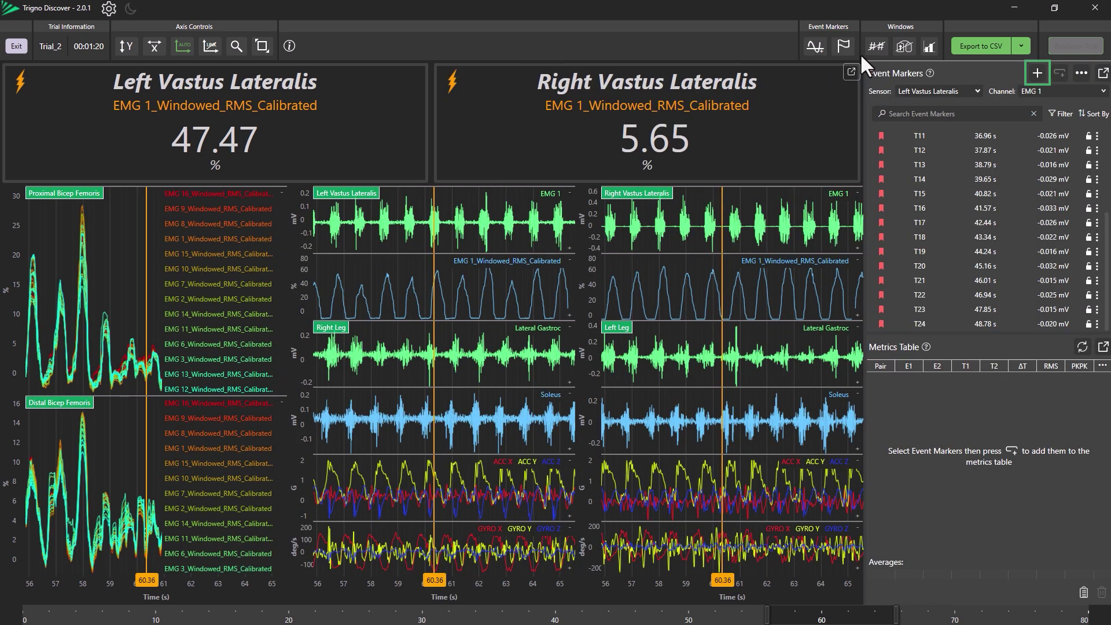
click(1038, 73)
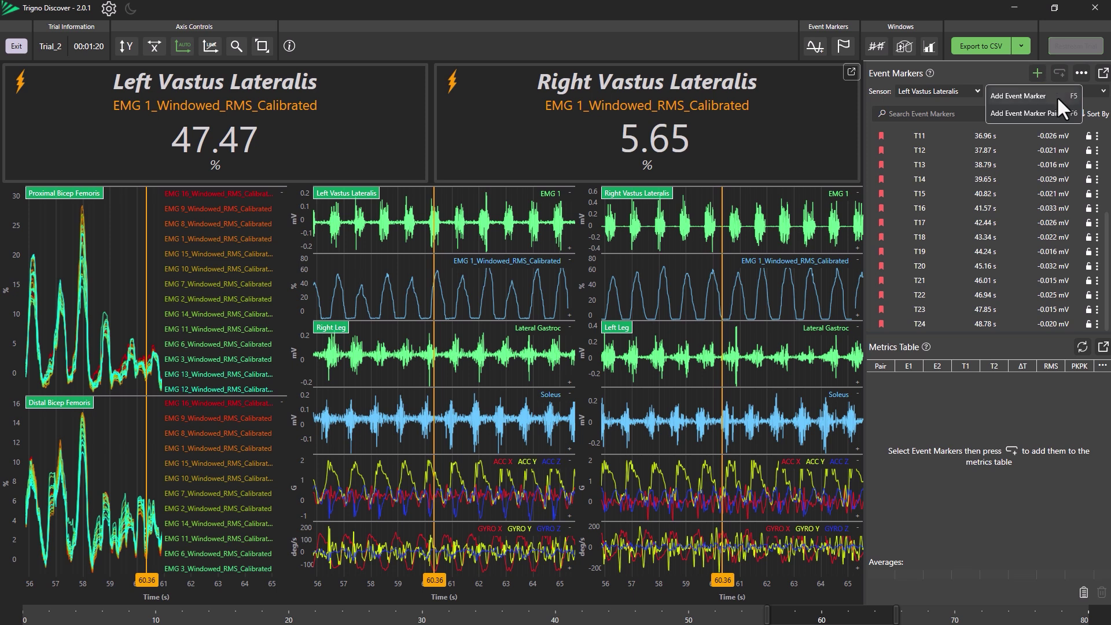
click(1056, 96)
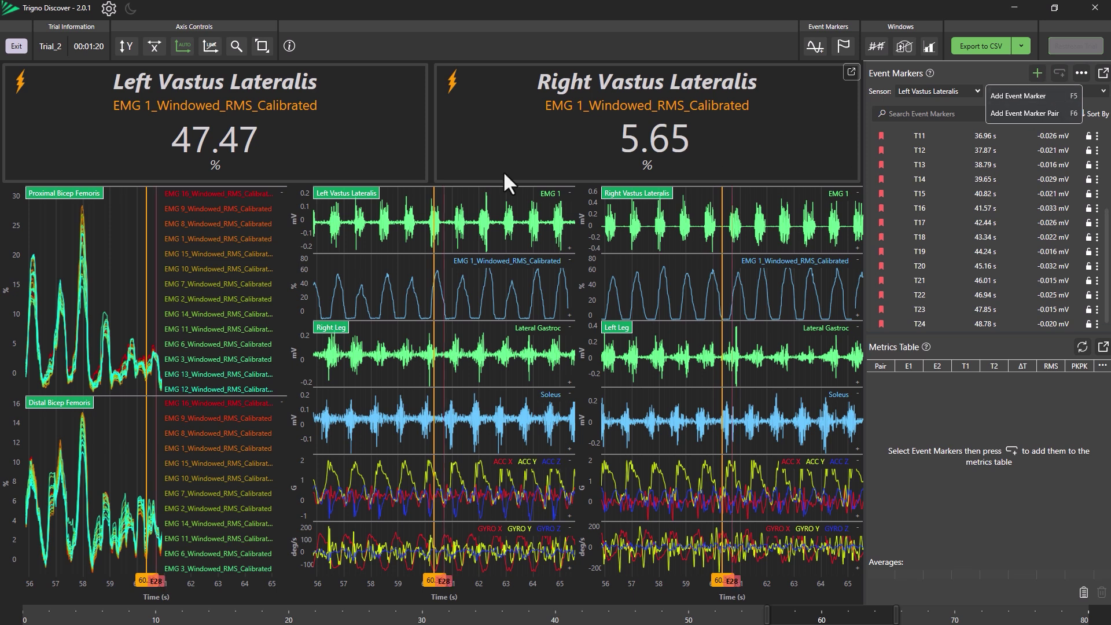
Add an event marker pair at about 60.71 s and a single event marker at about 66.58 s
click(1033, 113)
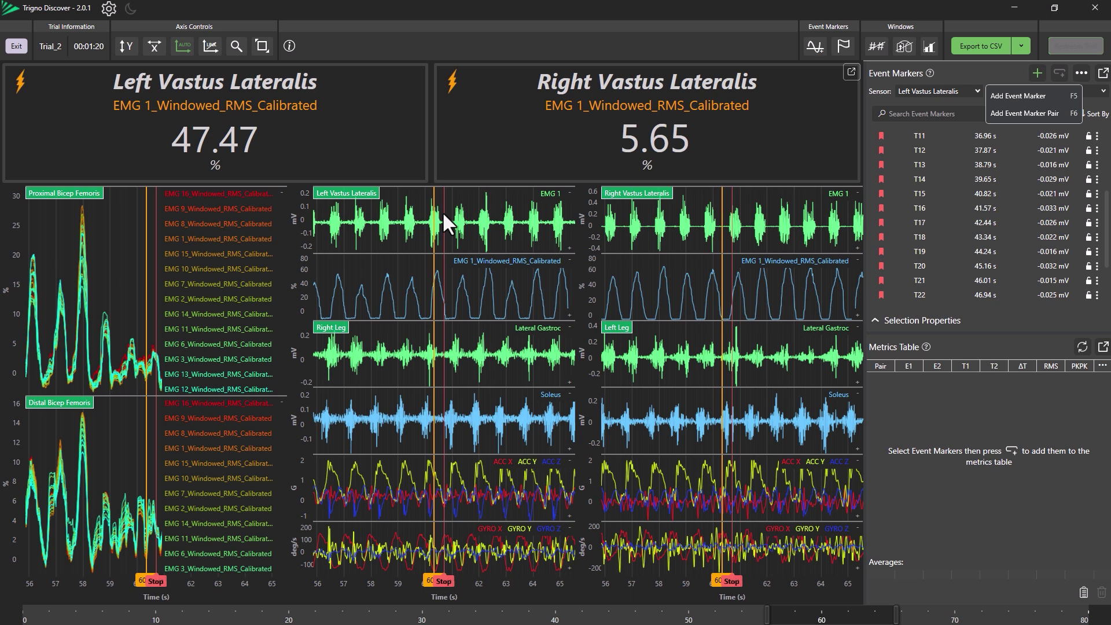
key(F5)
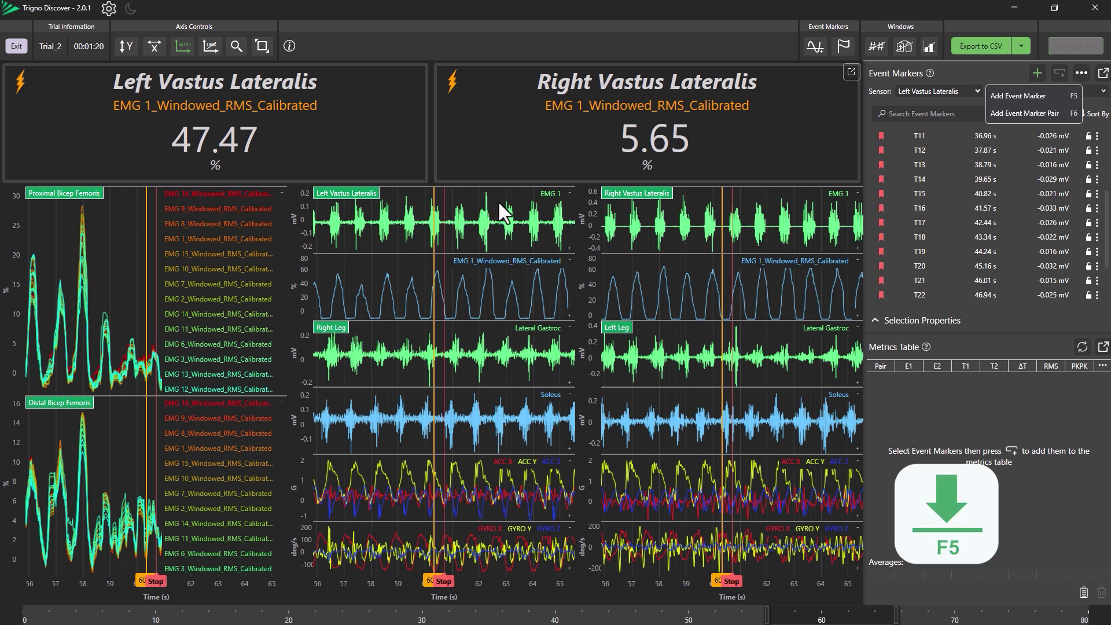
drag(526, 217, 375, 229)
key(F6)
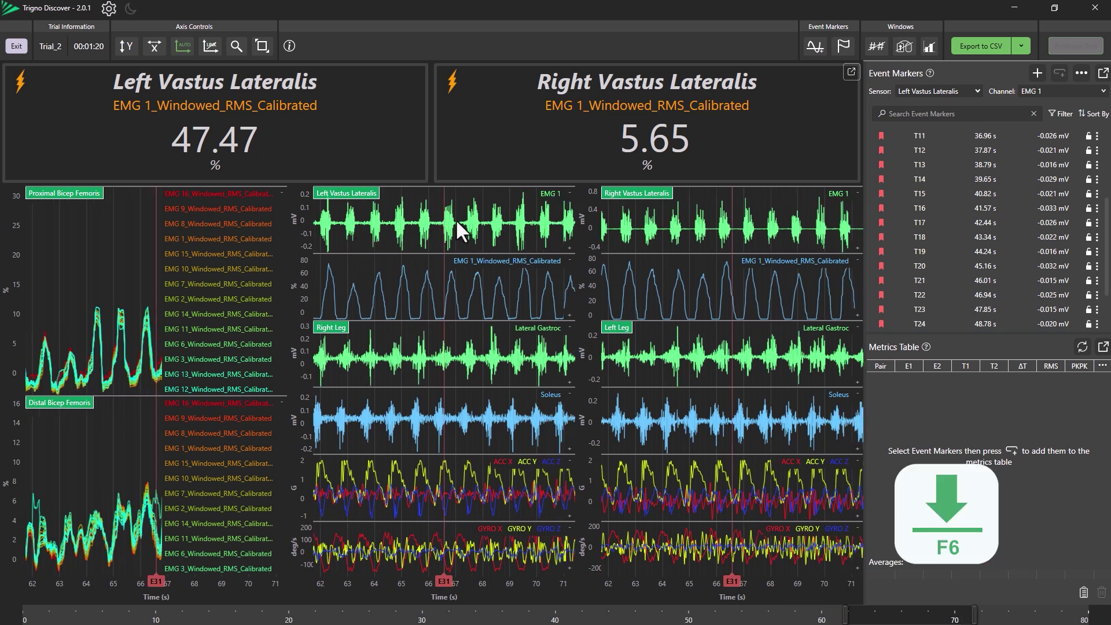
Add another event marker pair further along the trial, moving its Stop marker to about 73.22 s and its Start marker to about 74.20 s
mouse_move(488, 217)
mouse_down()
mouse_move(397, 231)
mouse_move(340, 218)
mouse_up()
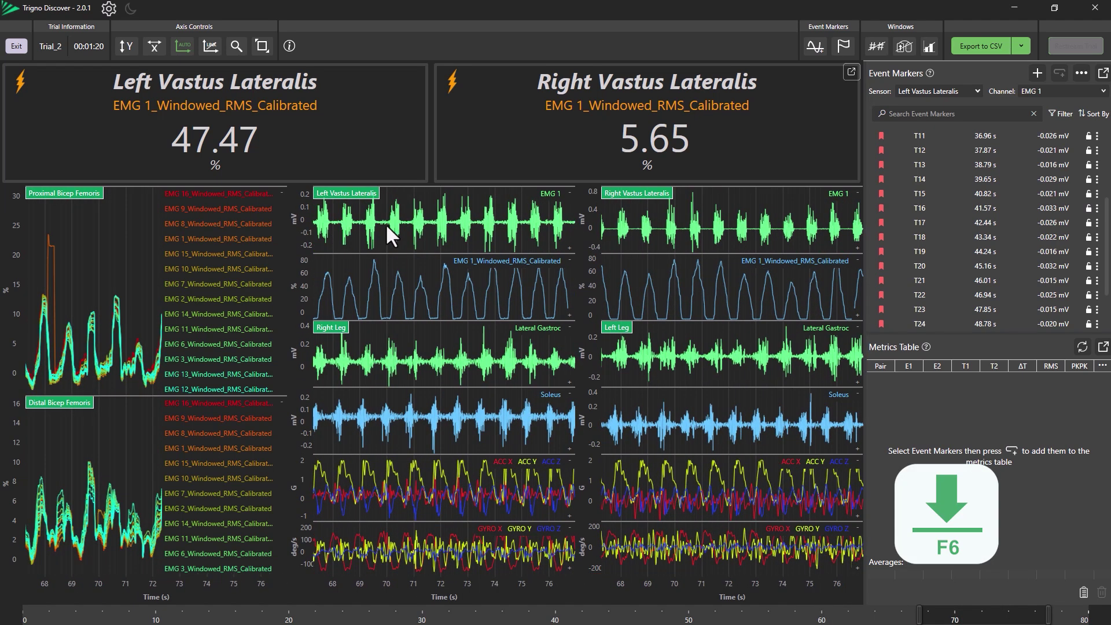
key(F6)
mouse_move(445, 226)
mouse_down()
mouse_move(503, 229)
mouse_move(454, 232)
mouse_move(473, 232)
mouse_up()
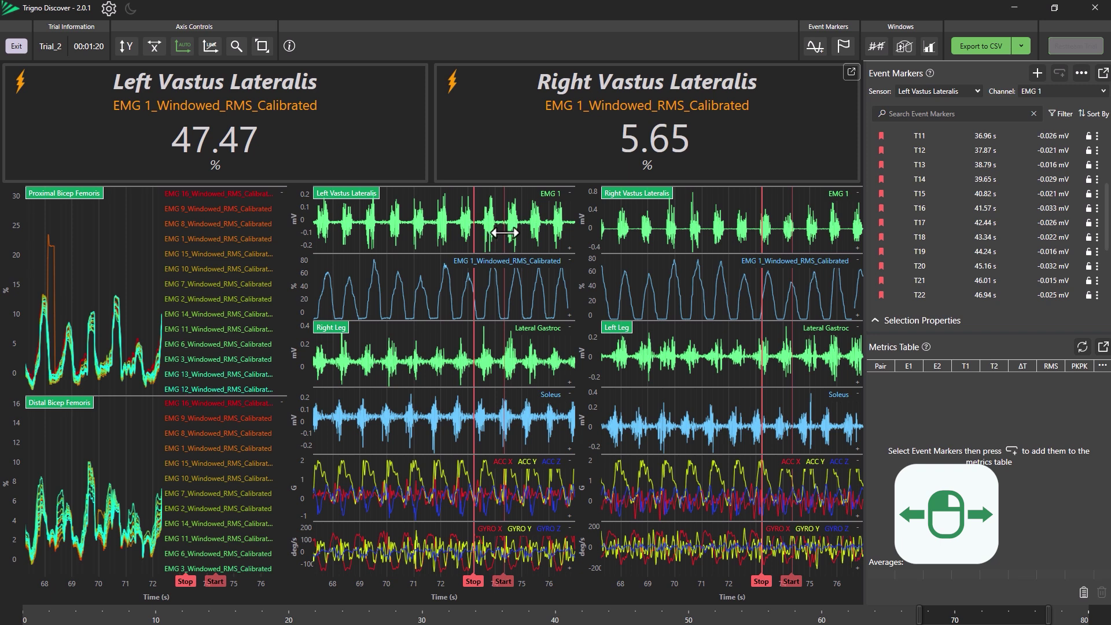
drag(502, 232, 498, 232)
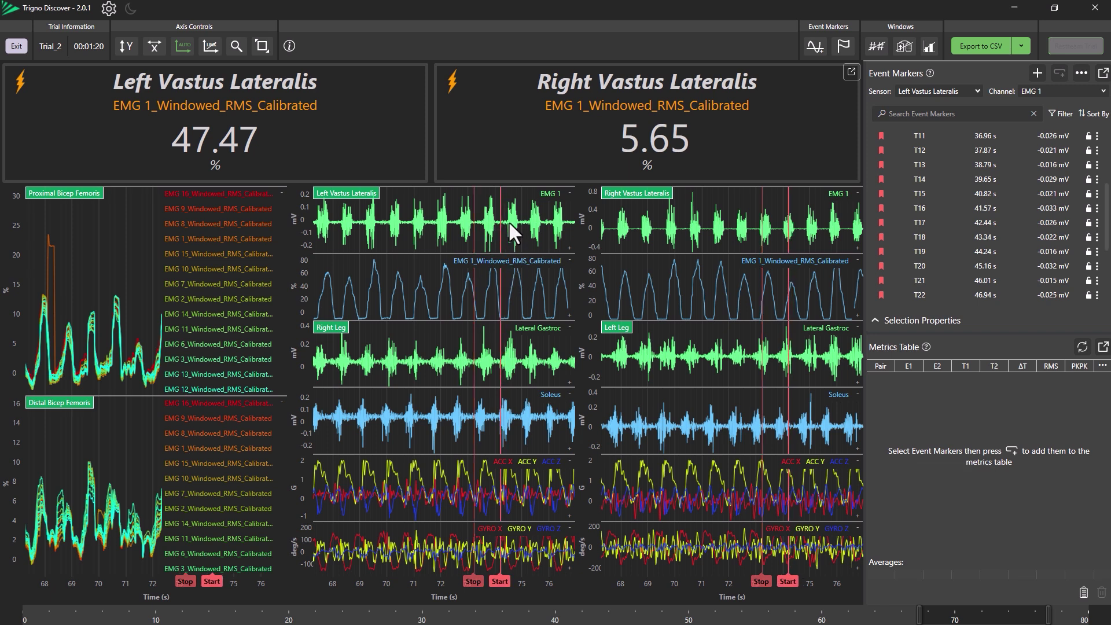
Lock the Start marker of Pair 2 and unlock it again
scroll(966, 240, down, 3)
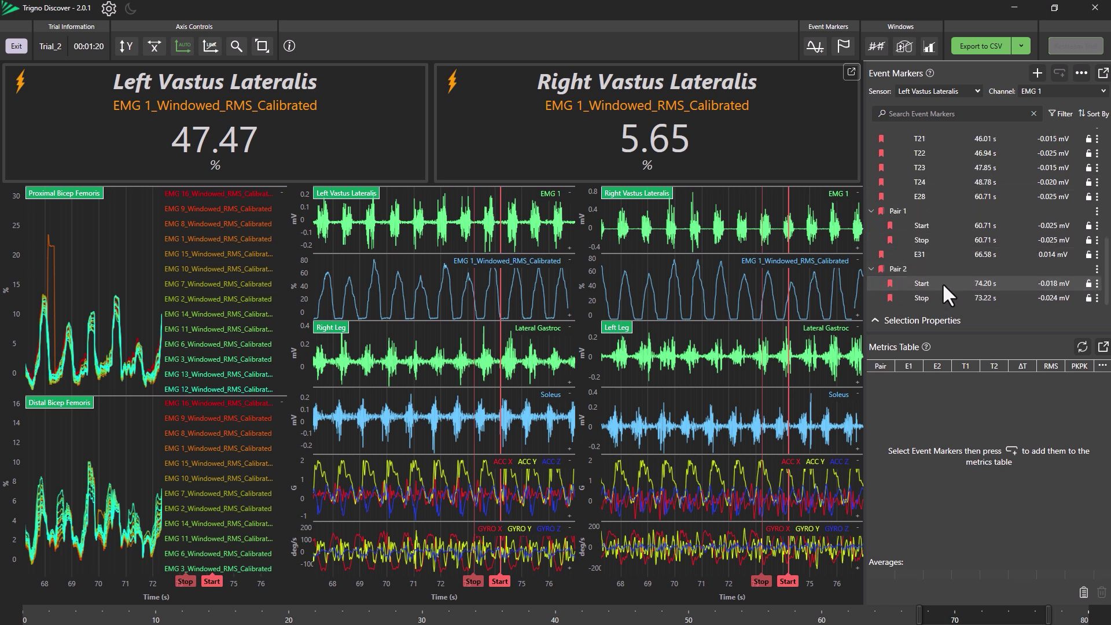
click(1088, 283)
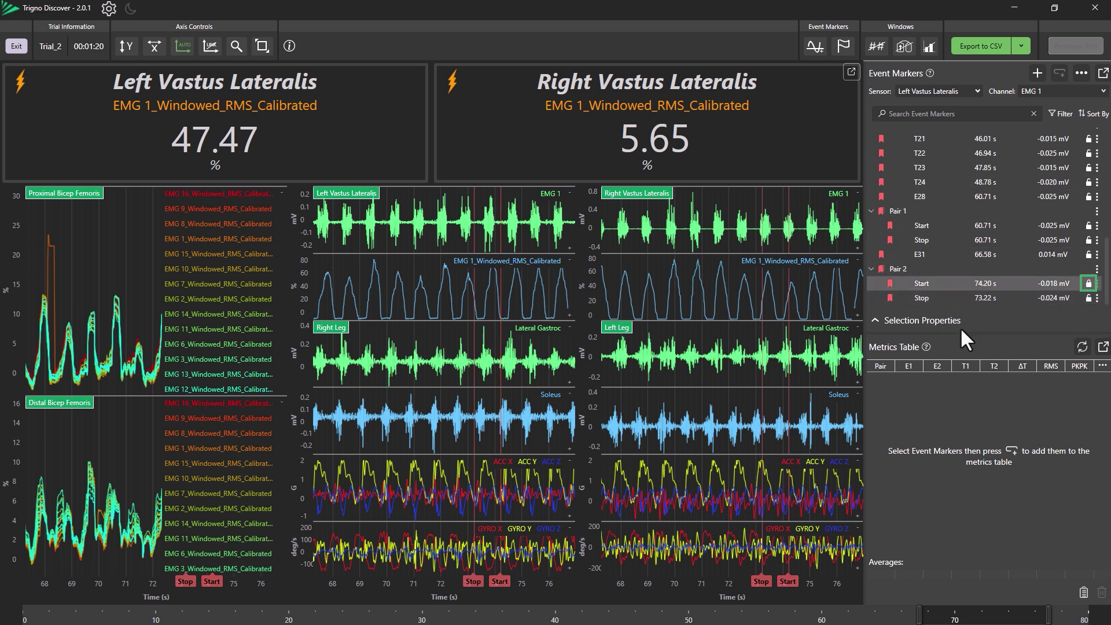
click(1089, 283)
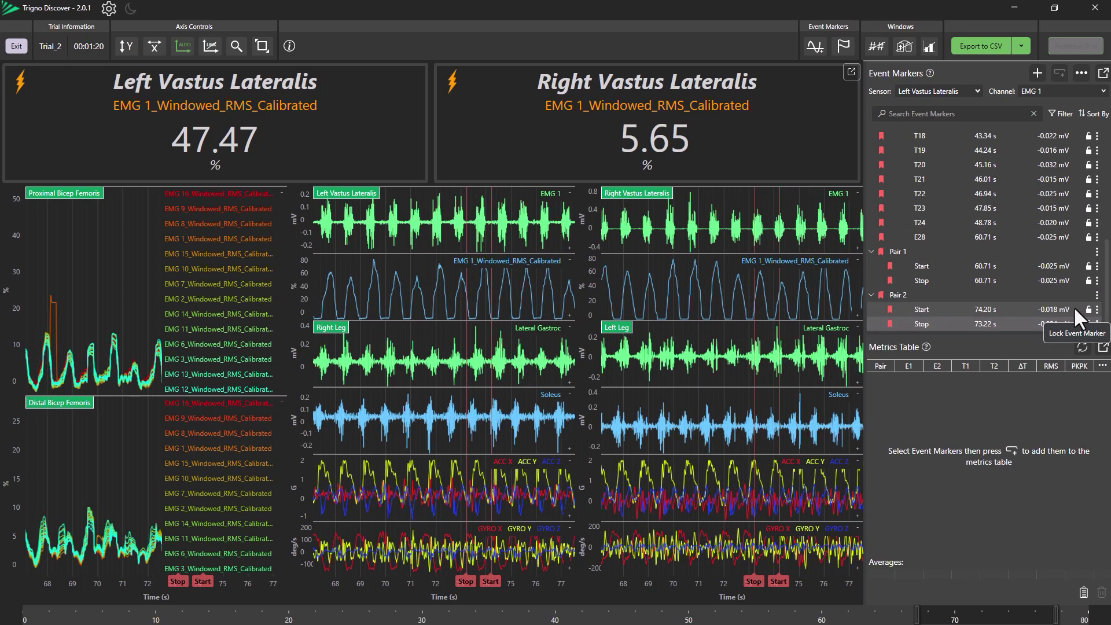
Bring up the options for adding markers at a spot on the Right Vastus Lateralis EMG plot and dismiss them
right_click(633, 213)
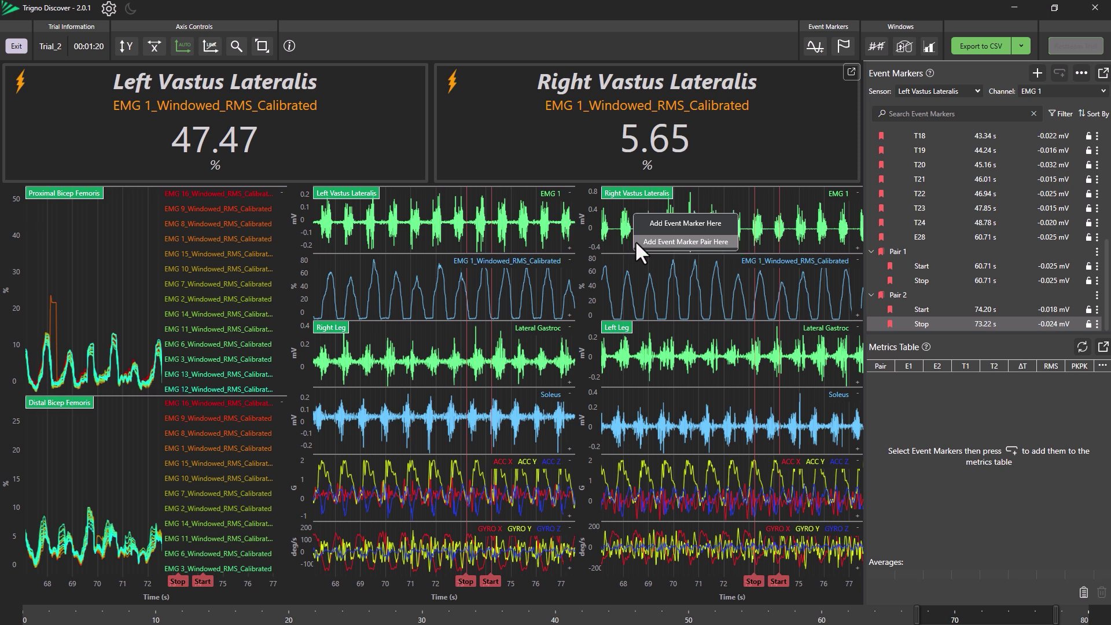
click(618, 229)
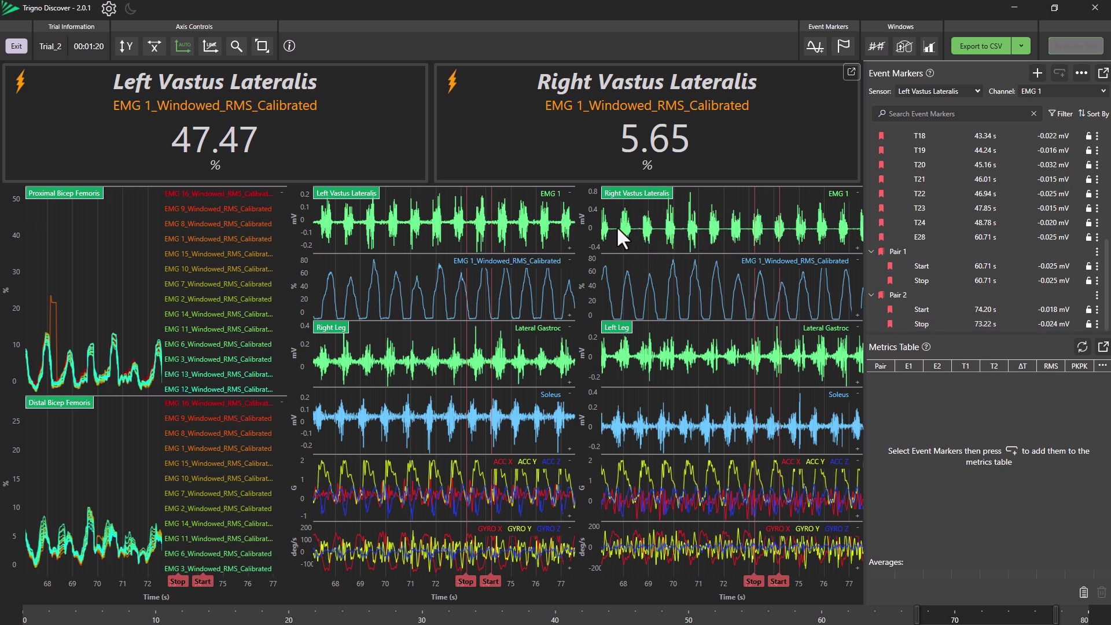
Select Pair 2 and examine its name, description, metrics and tags in the selection properties
click(1070, 305)
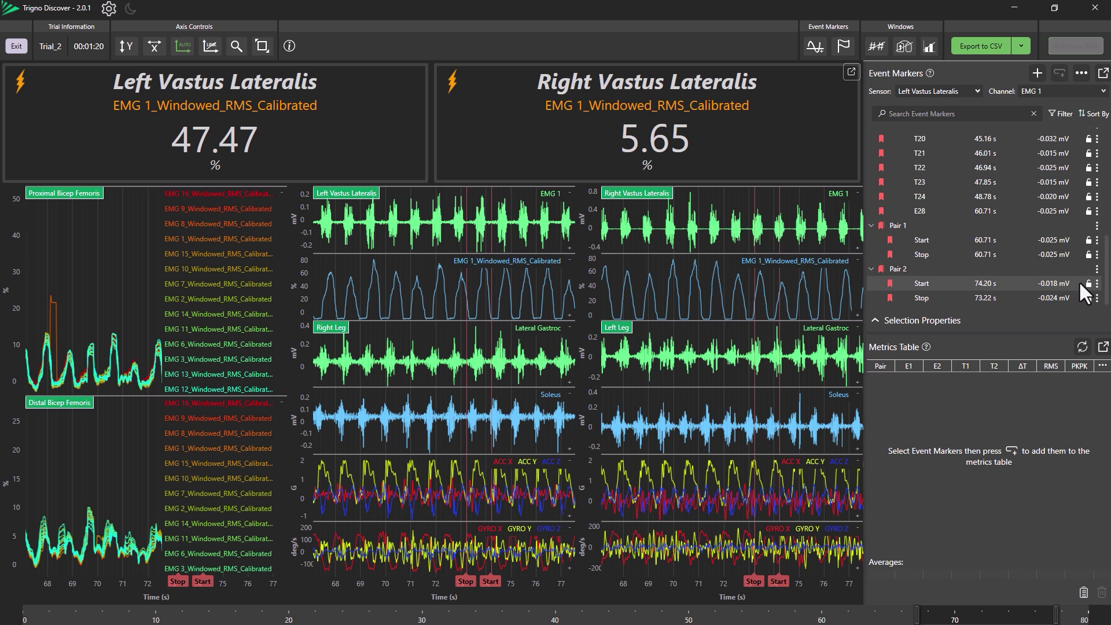
click(916, 271)
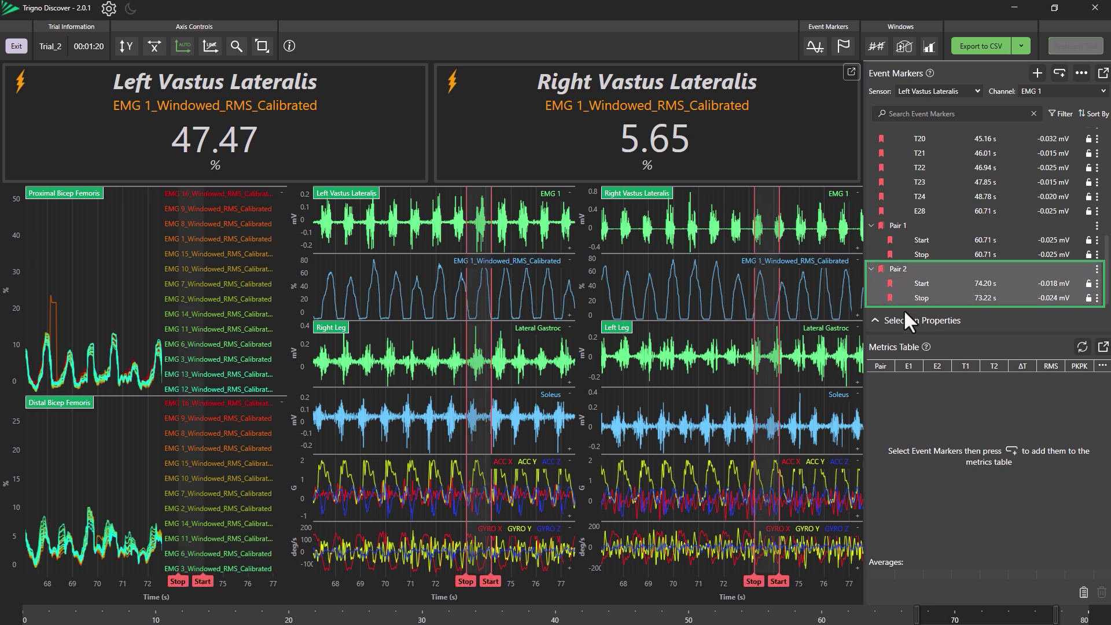
click(874, 320)
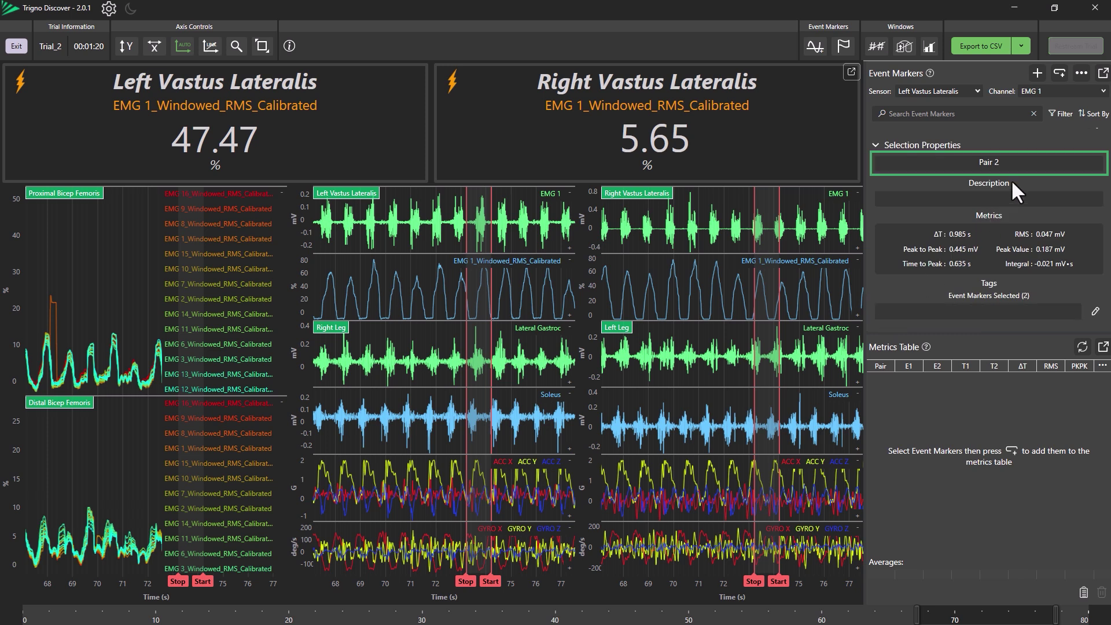
click(1031, 163)
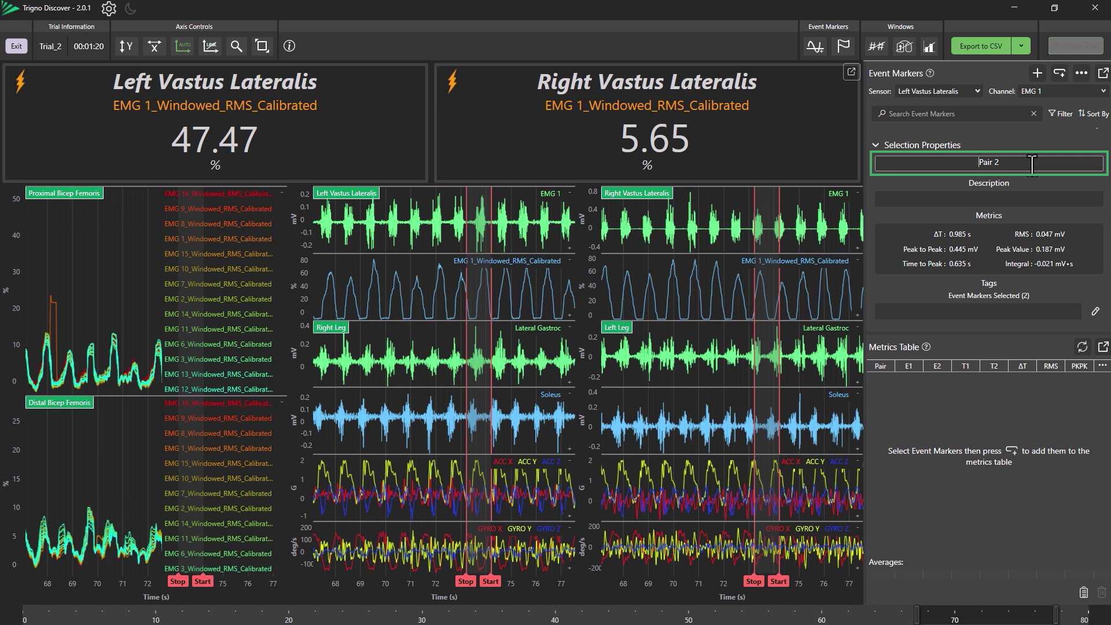
click(1032, 199)
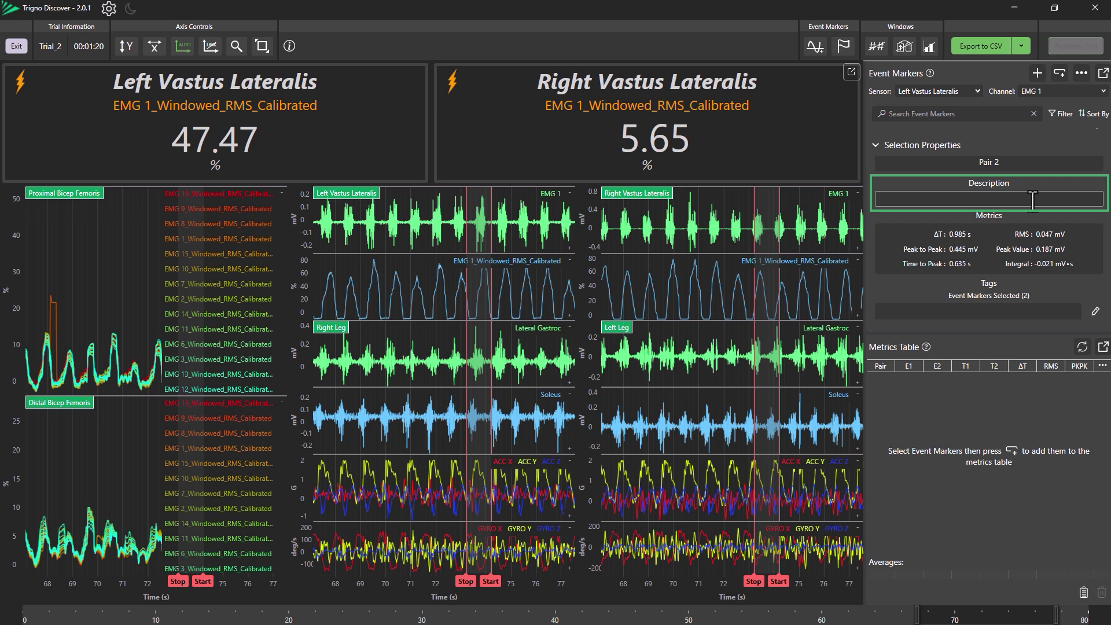
click(1024, 311)
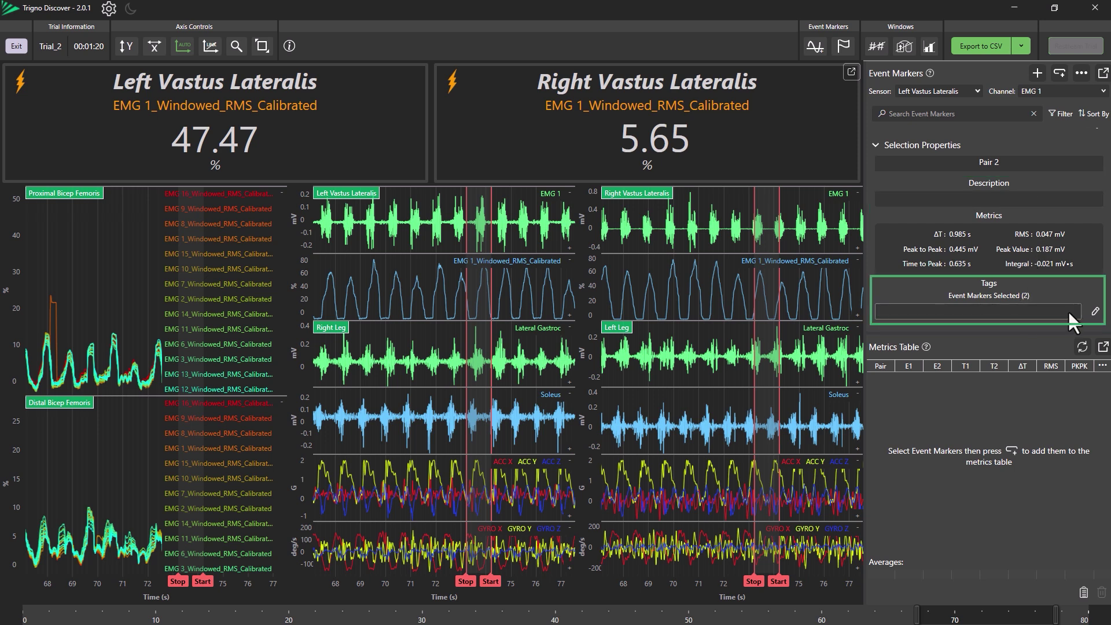
click(875, 145)
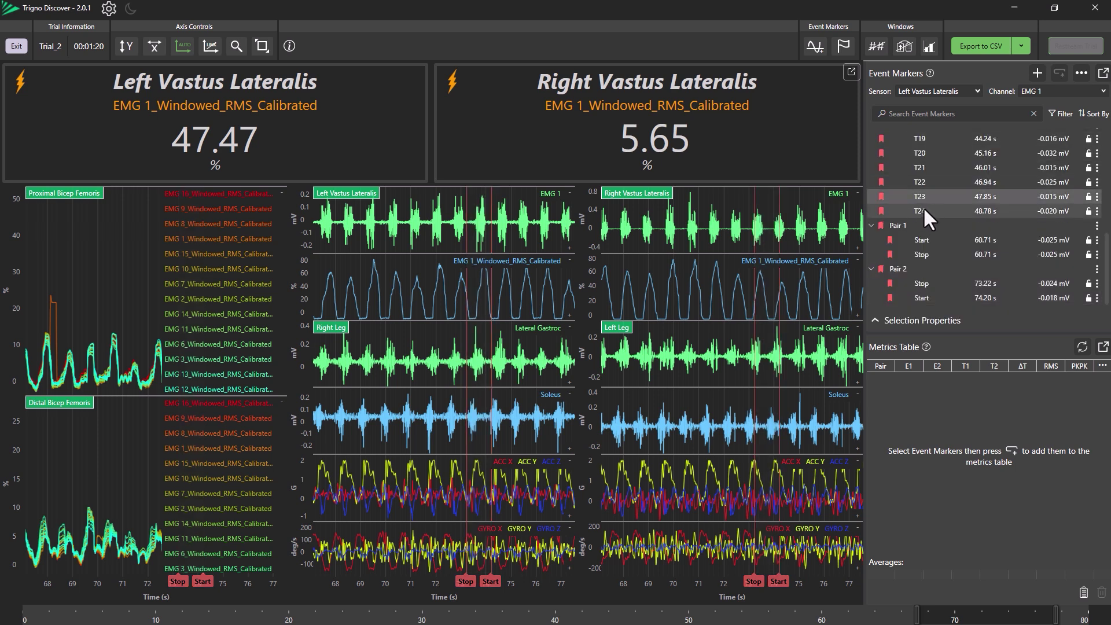
Group the markers into pairs named Pair, with T1 and T3 as first markers and T2 and T4 as second markers
click(1080, 73)
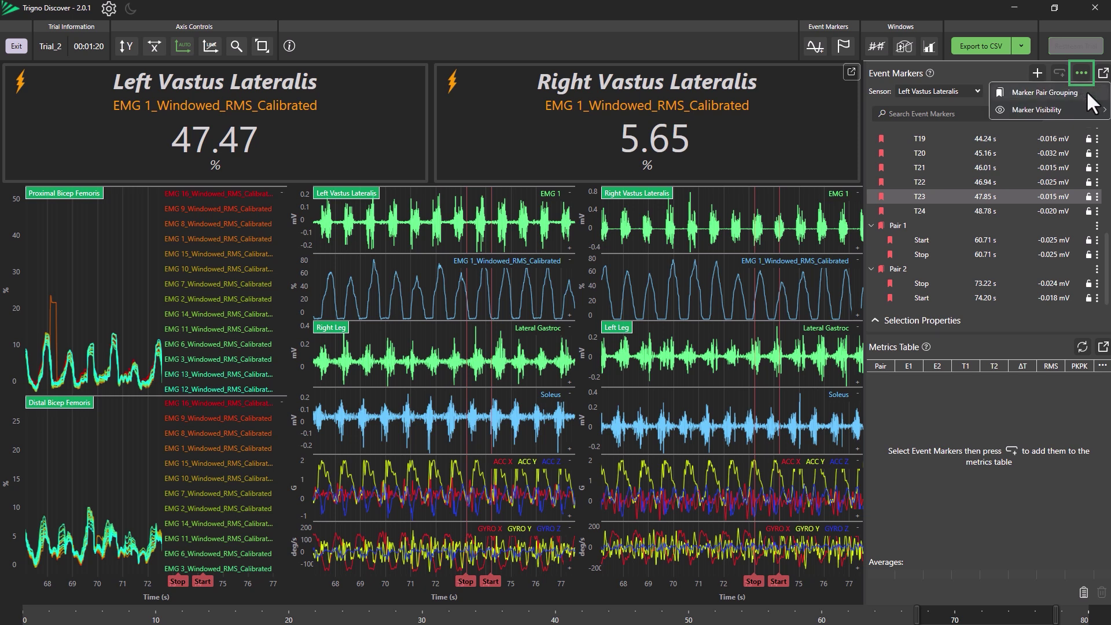
click(1085, 91)
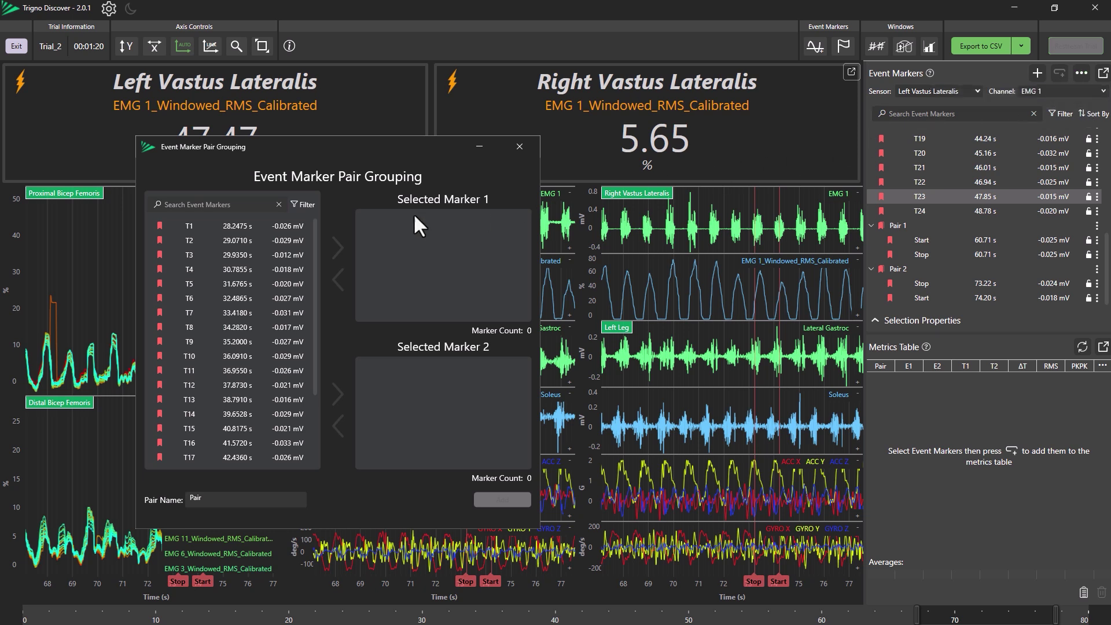
click(200, 223)
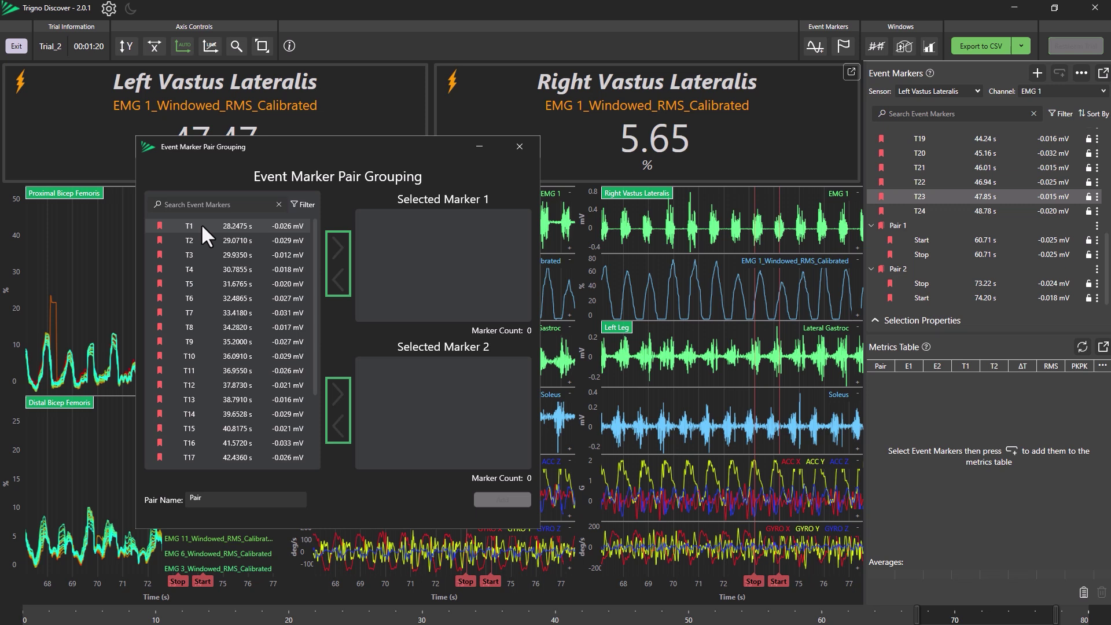
click(337, 246)
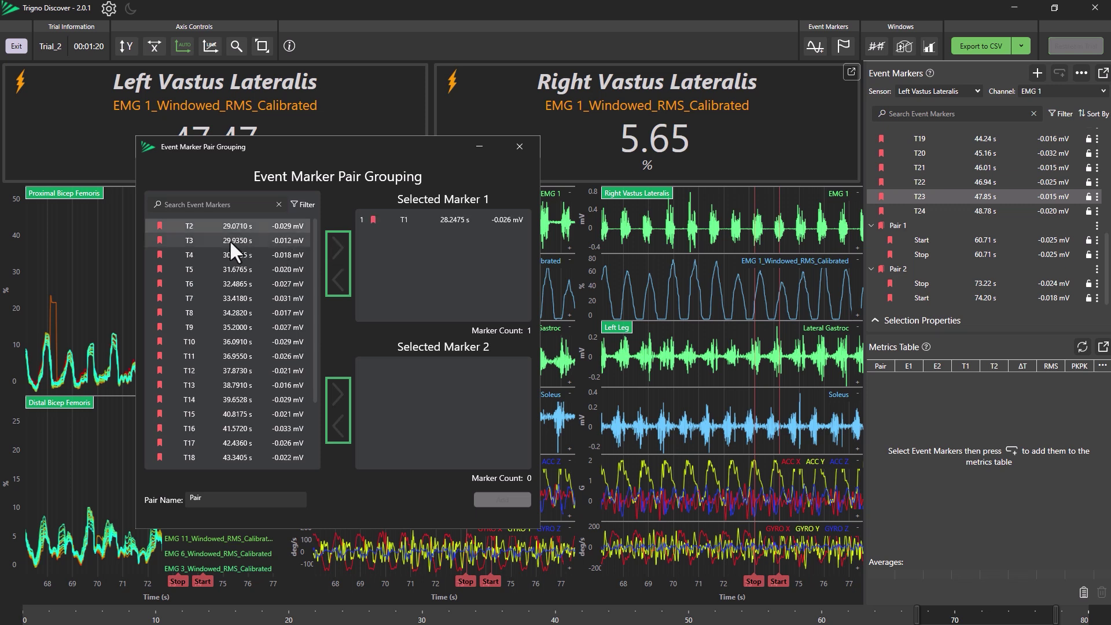
click(204, 227)
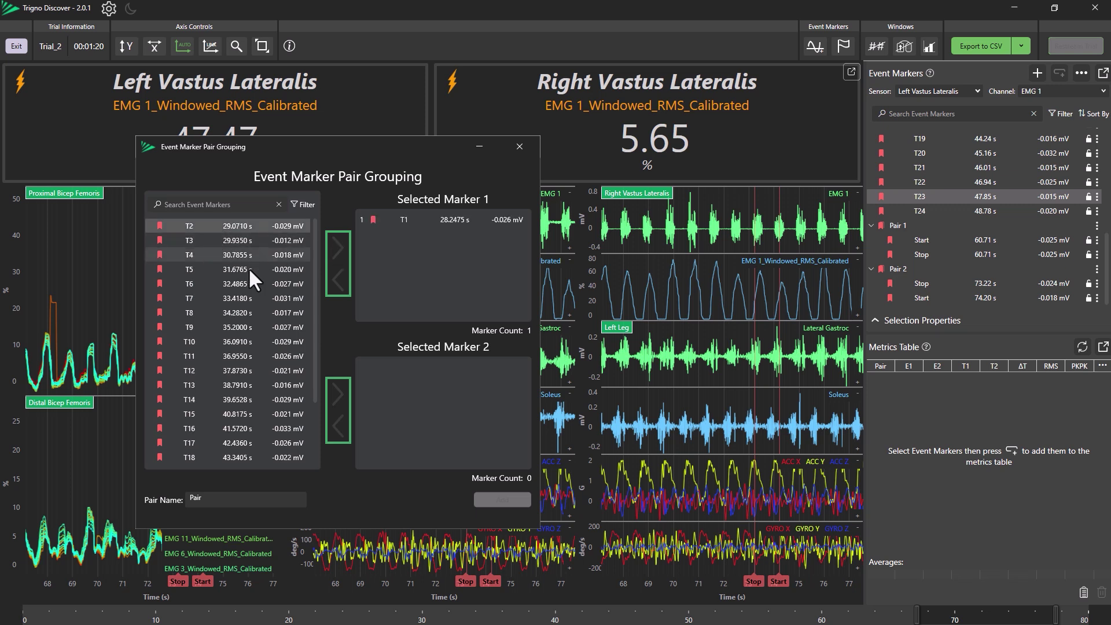
click(336, 395)
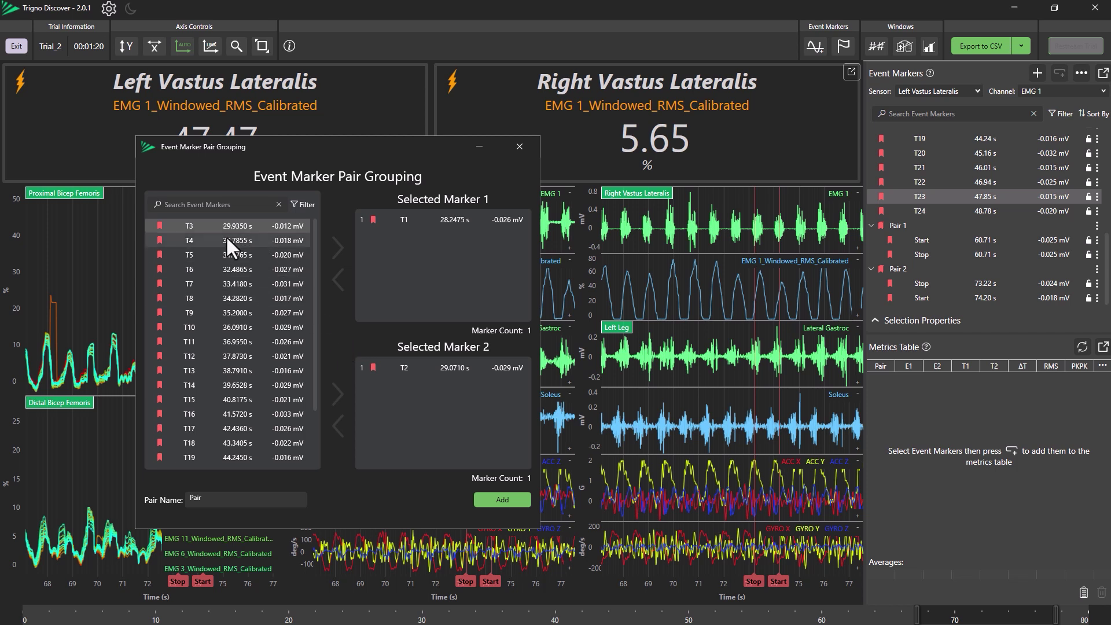
click(337, 248)
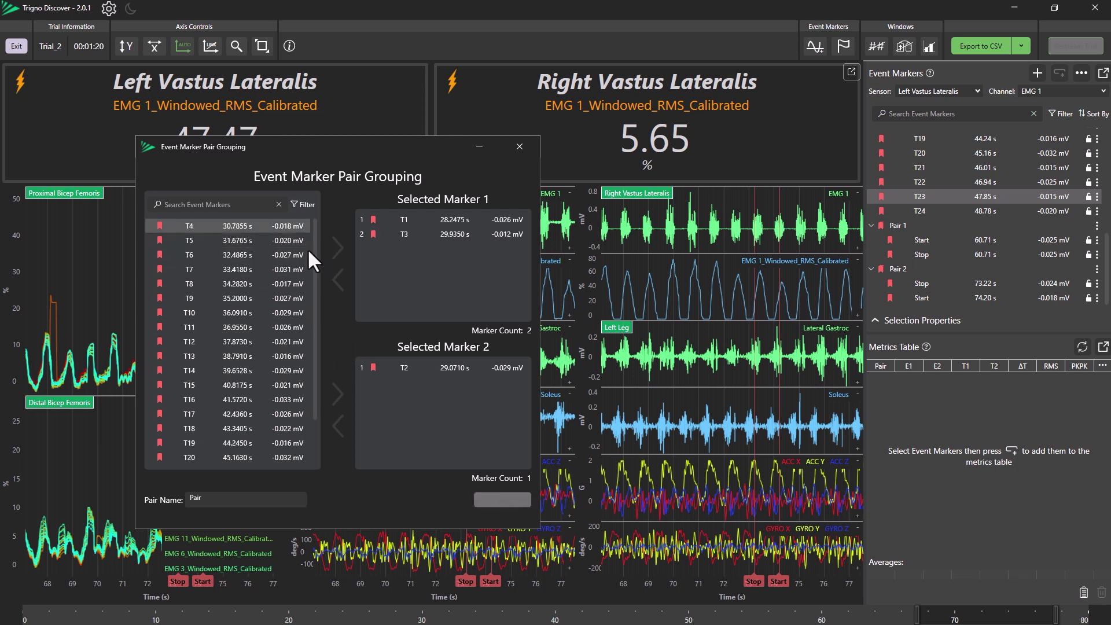
click(338, 396)
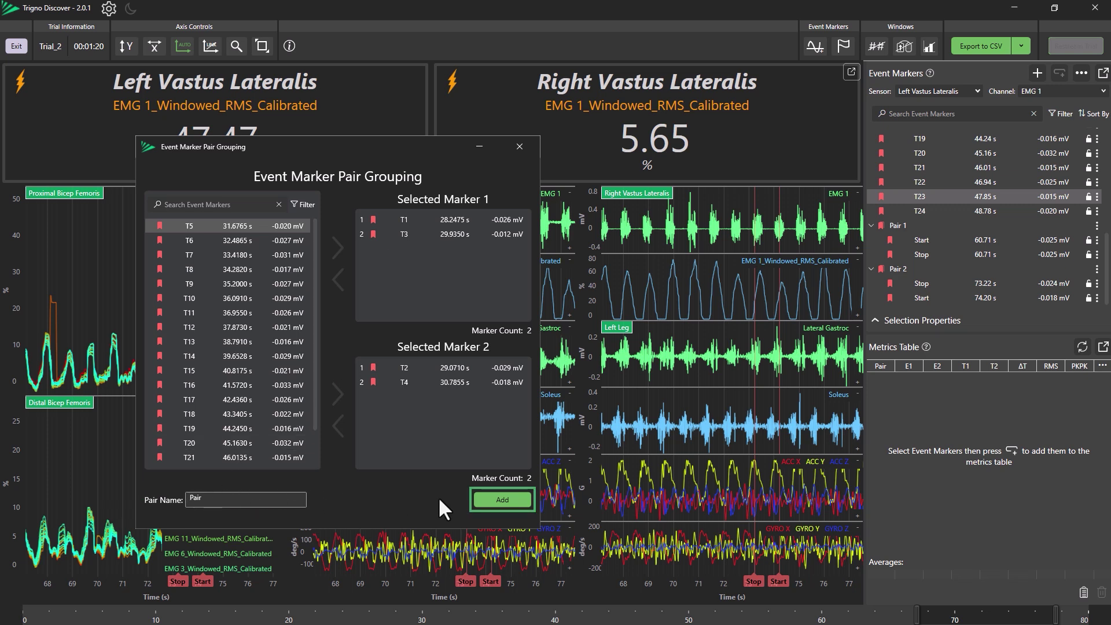
click(497, 504)
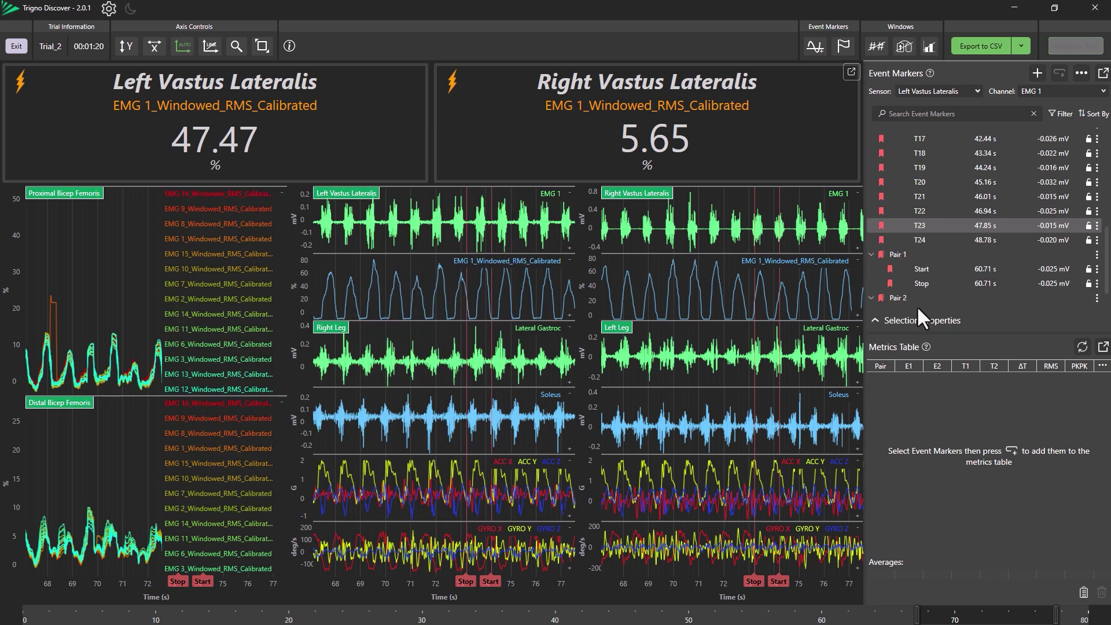
Ungroup the Start/Stop marker pair at 60.71 s and the T3/T4 marker pair
scroll(977, 237, down, 1)
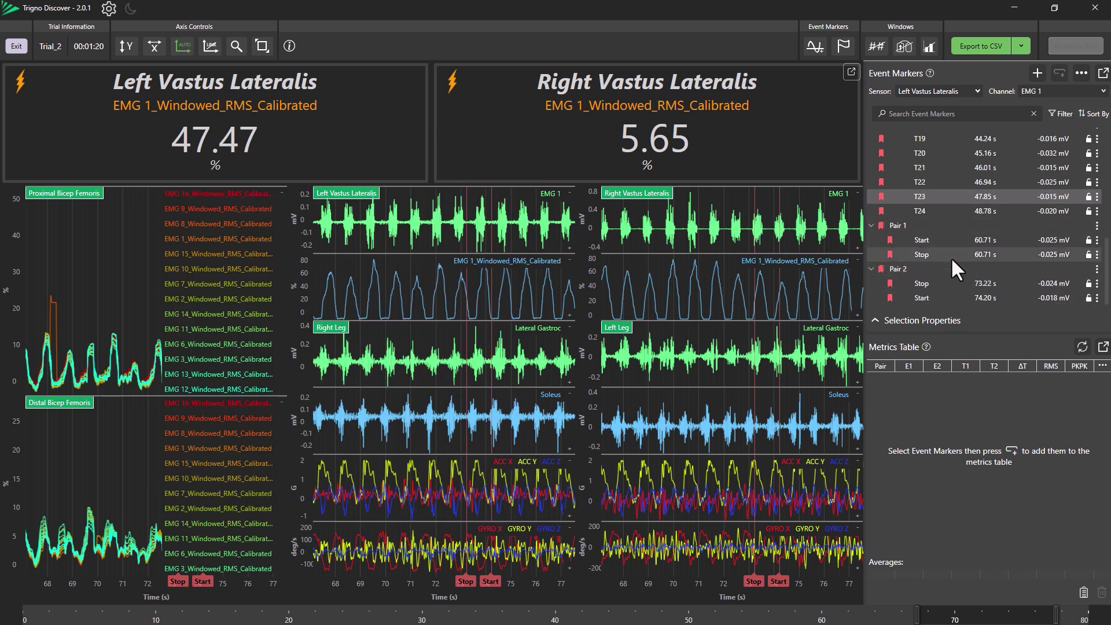
click(1097, 225)
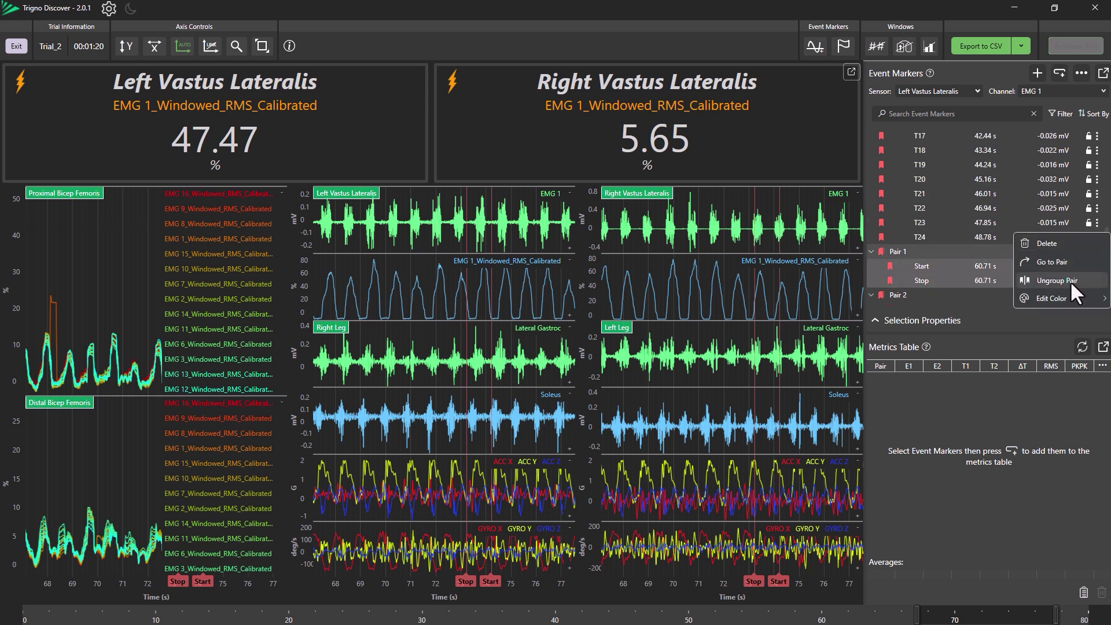
click(1071, 280)
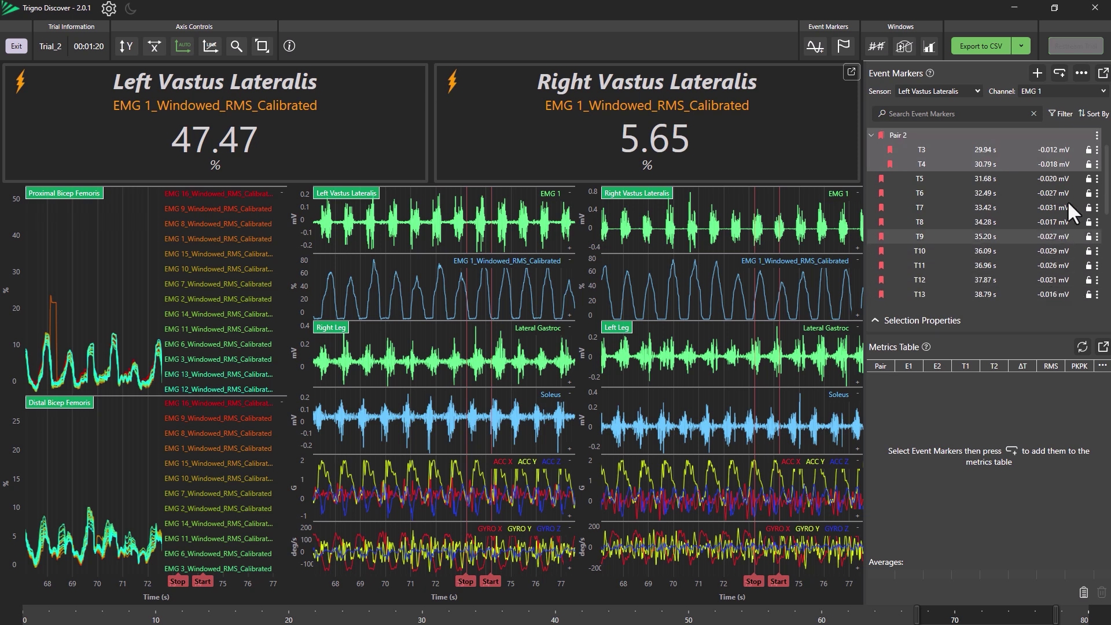
click(1097, 135)
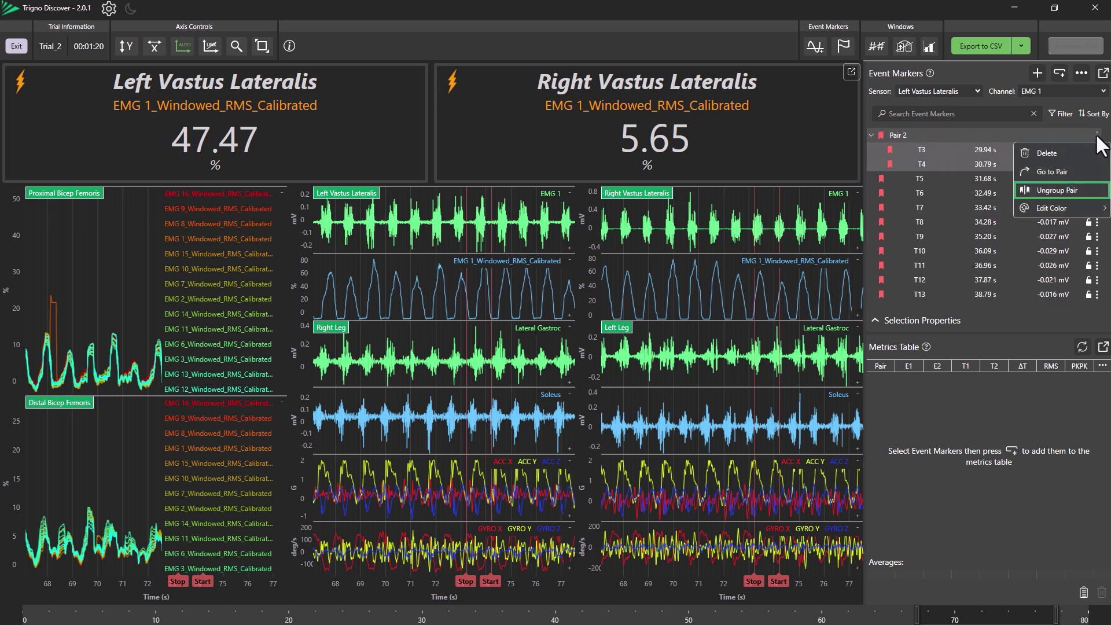
click(1073, 190)
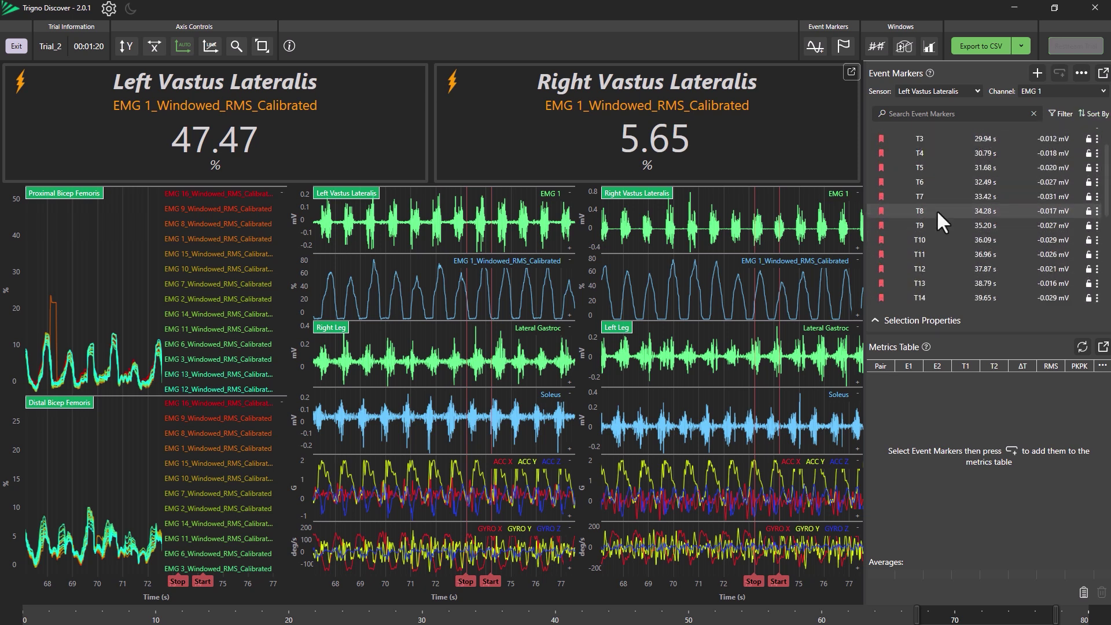
Start adding Pair 2 to the metrics table, including every Left Vastus Lateralis, Right Vastus Lateralis and Right Leg channel
scroll(936, 209, down, 5)
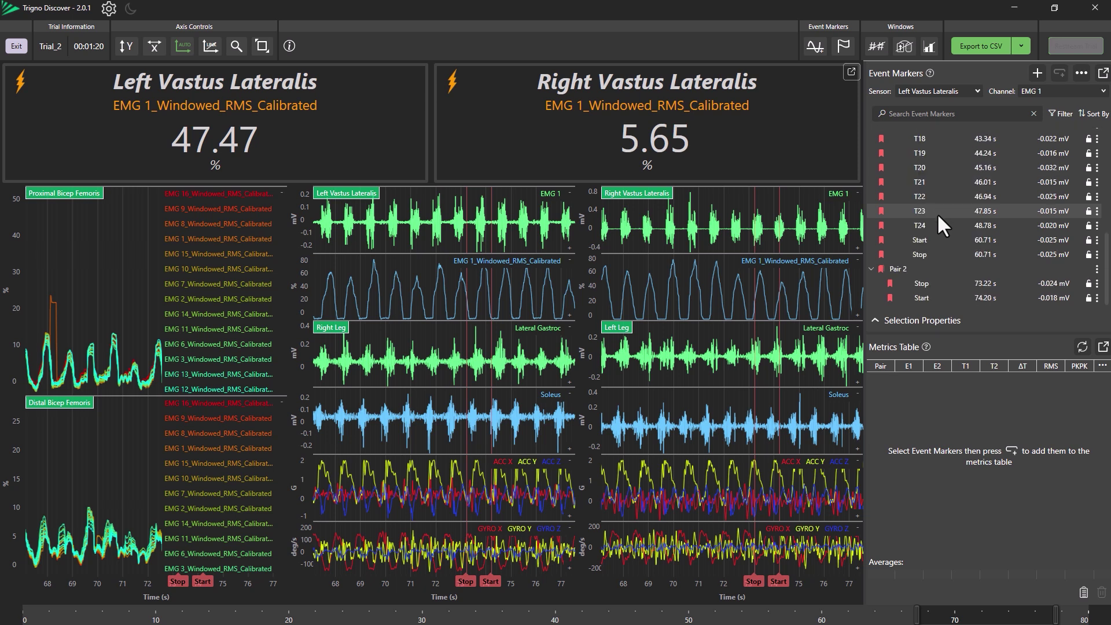
click(925, 271)
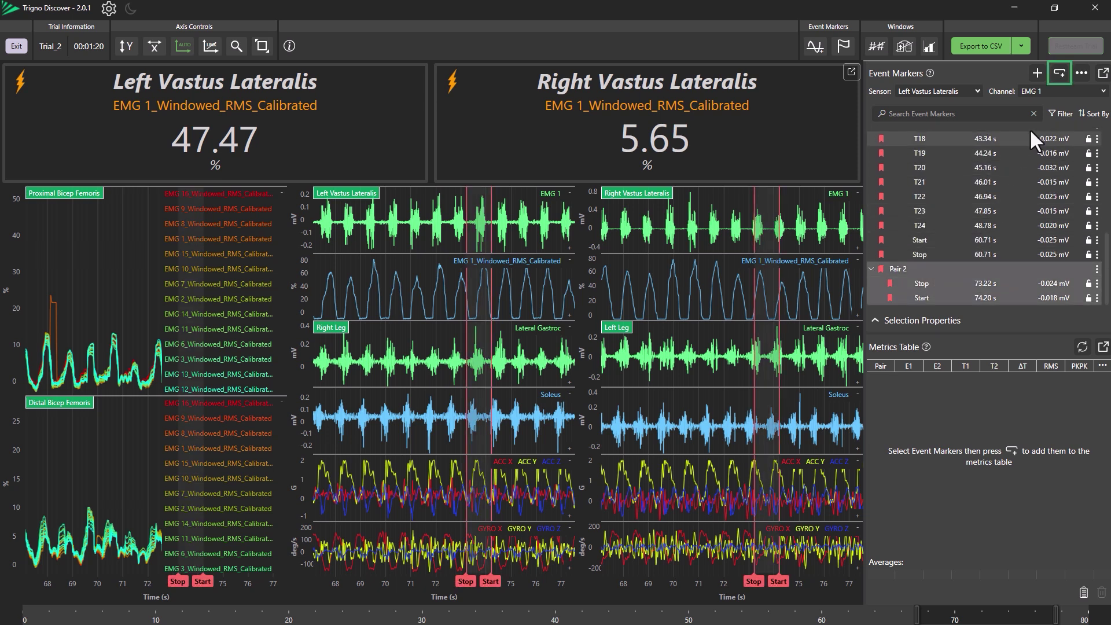
click(1058, 72)
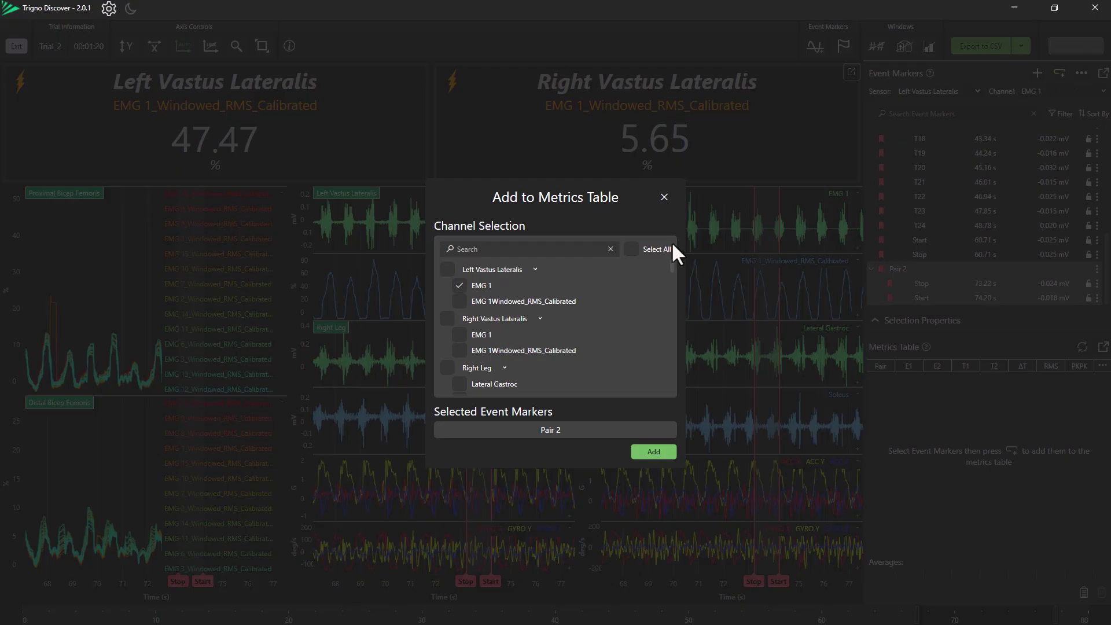
click(460, 301)
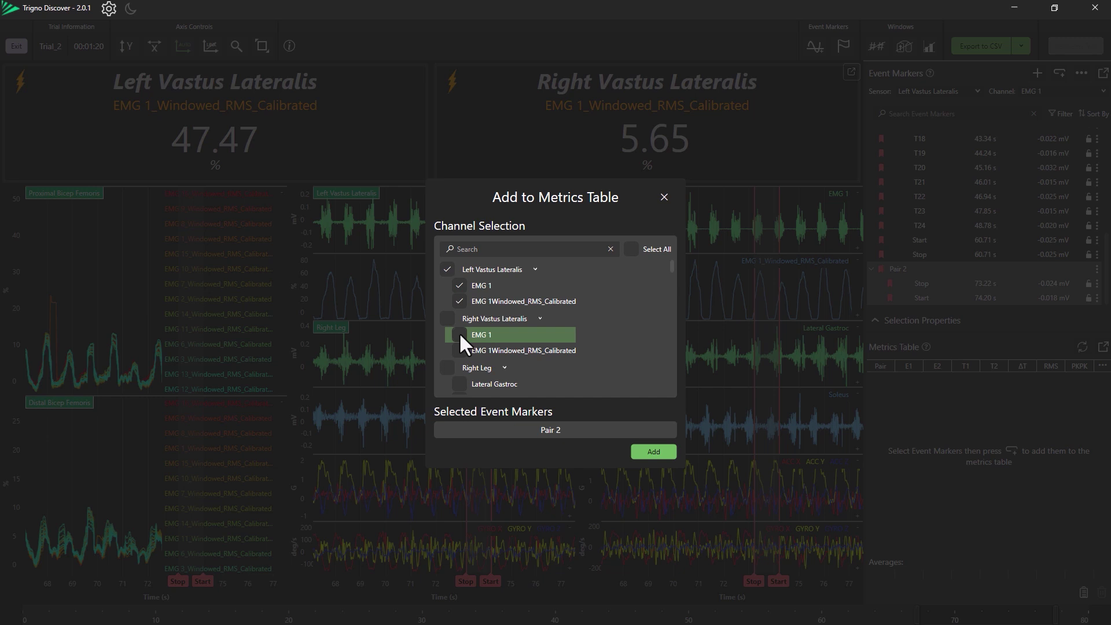
click(447, 319)
scroll(446, 327, down, 1)
scroll(446, 326, down, 1)
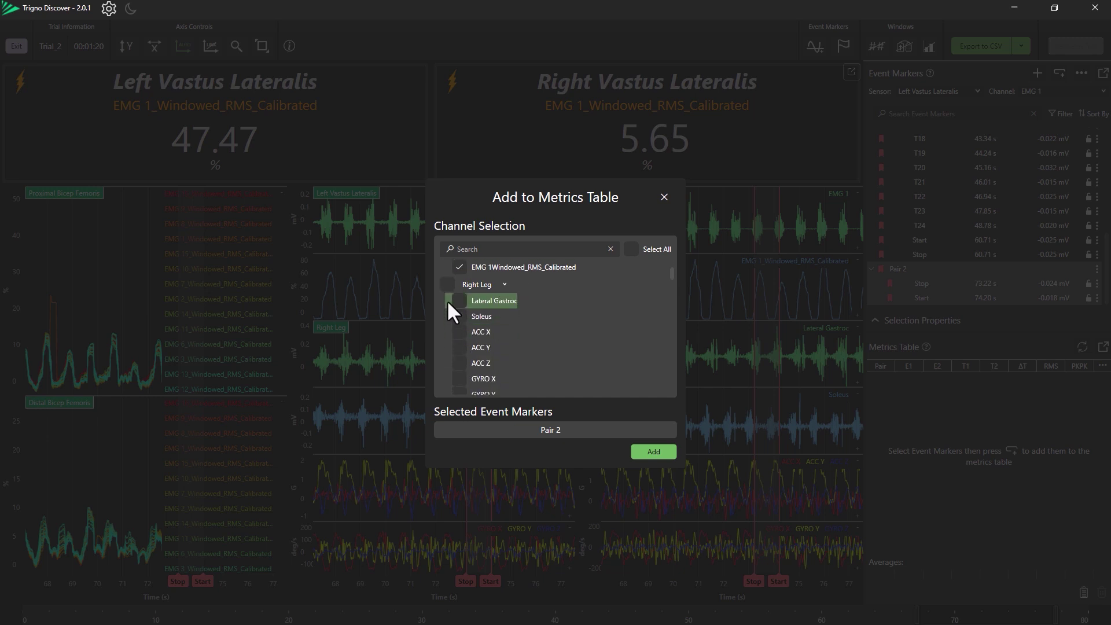
click(446, 286)
Leave all Proximal Bicep Femoris channels unselected and add Pair 2 to the metrics table
scroll(453, 310, down, 5)
click(455, 309)
scroll(457, 304, down, 1)
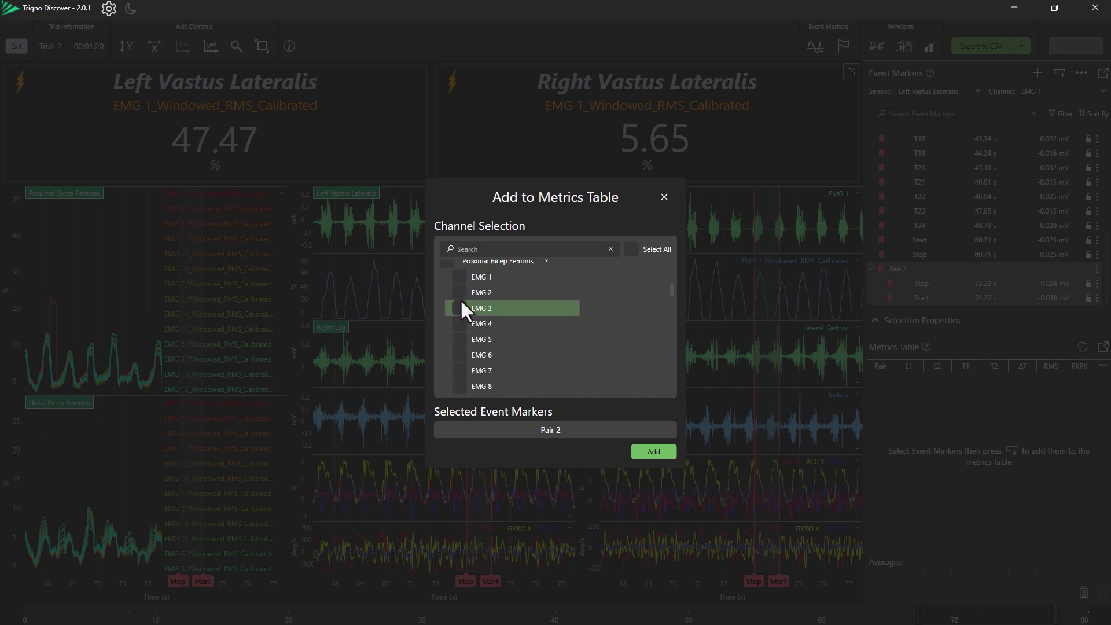
click(458, 293)
scroll(458, 294, up, 1)
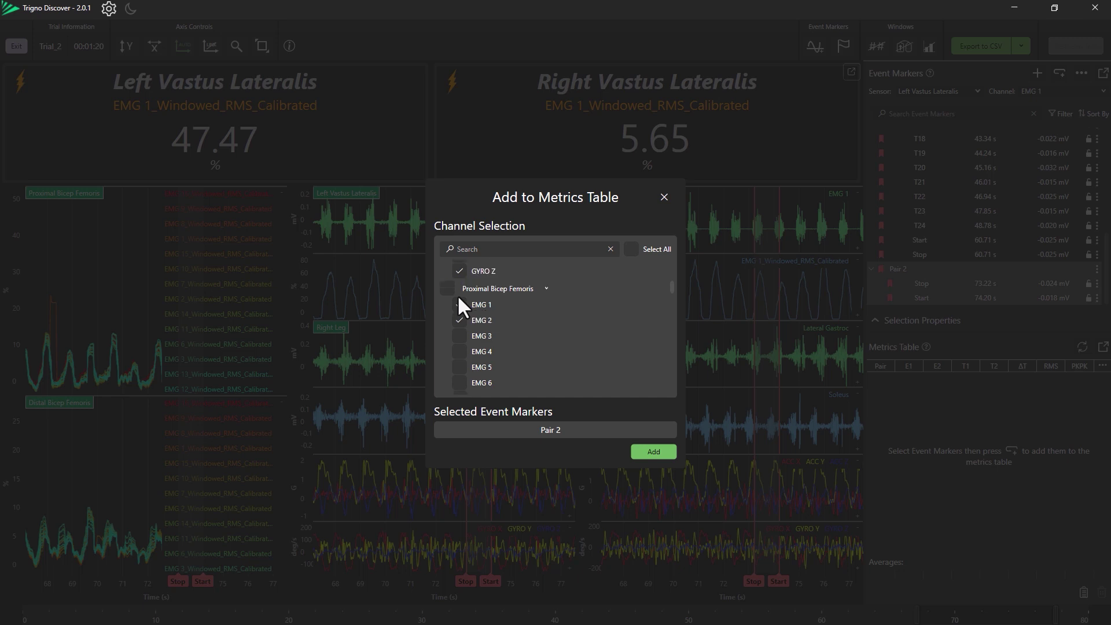
click(448, 291)
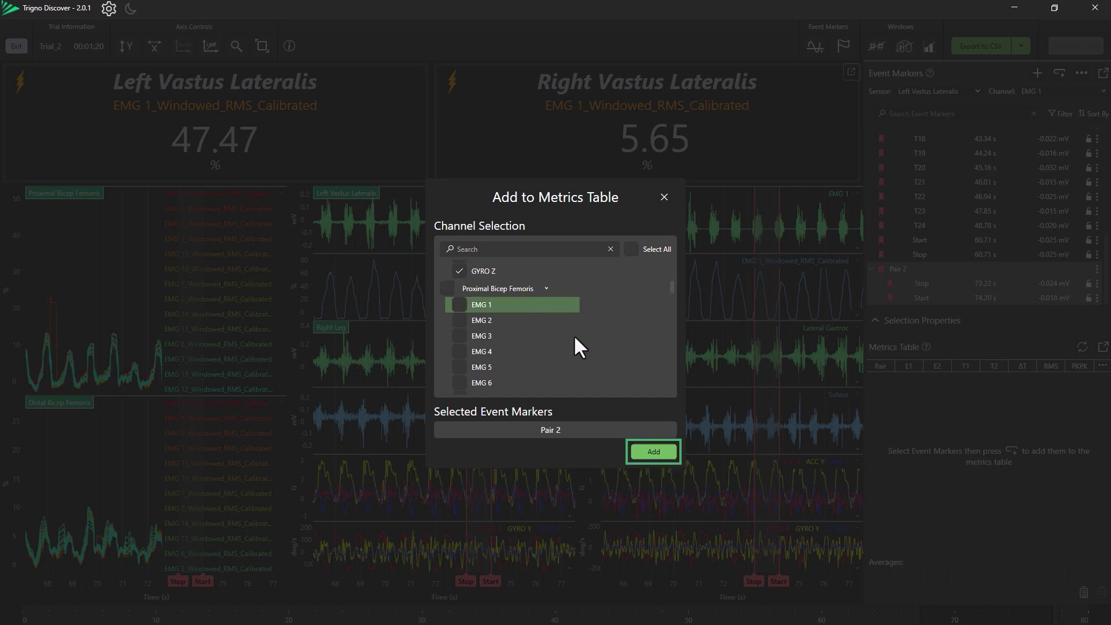
click(669, 457)
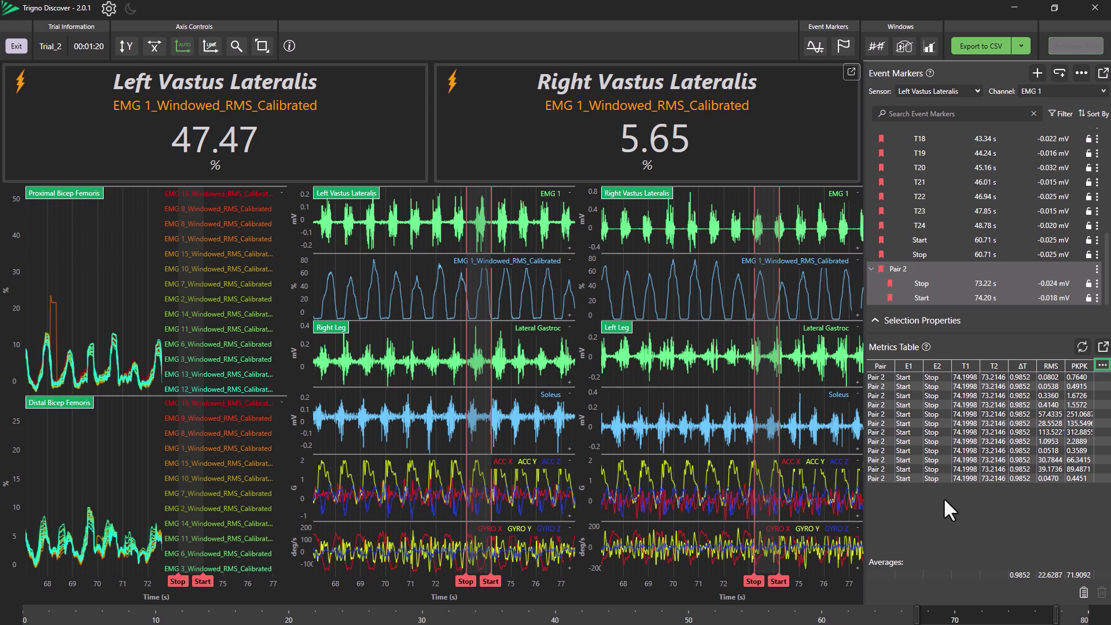
Show the Sensor Name, Channel Name, Time to Peak and Integral columns in the metrics table
click(1104, 370)
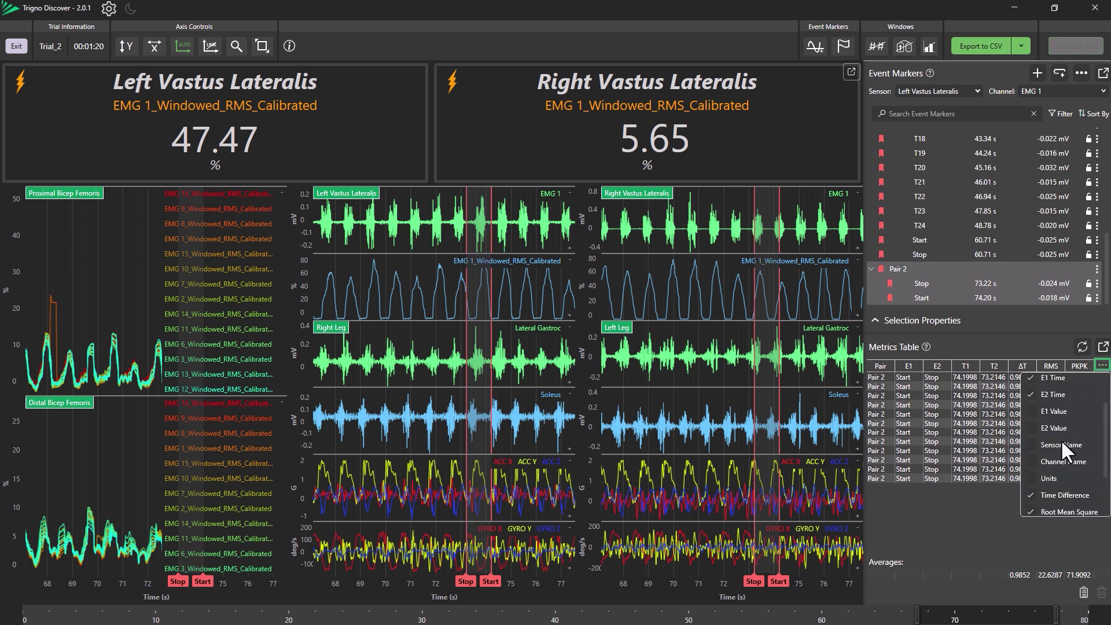
click(1028, 444)
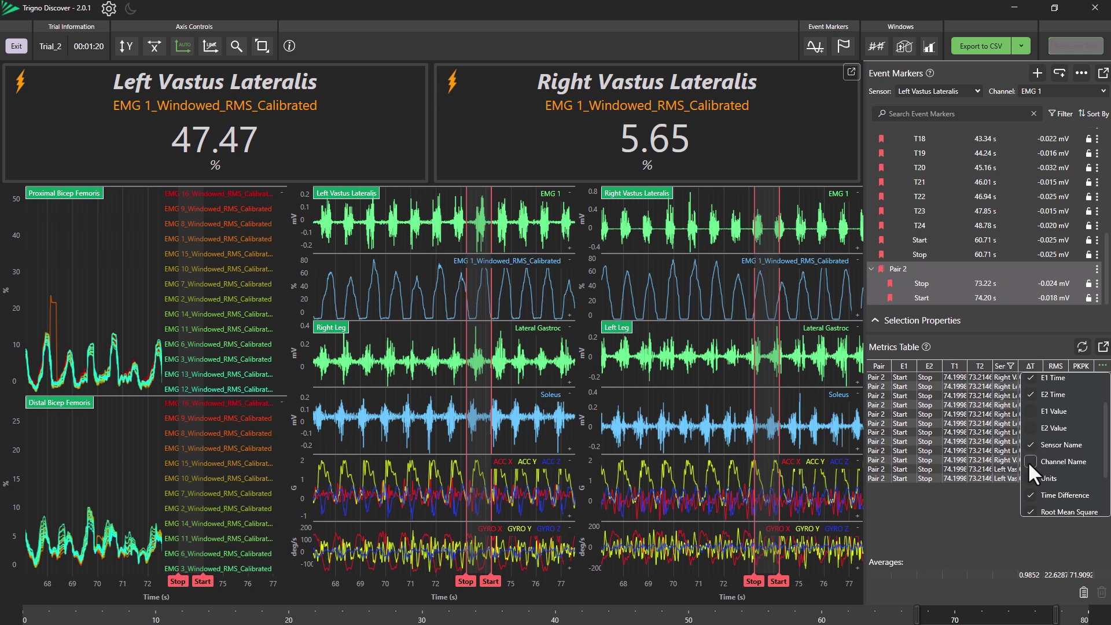
click(1028, 461)
scroll(1042, 464, down, 3)
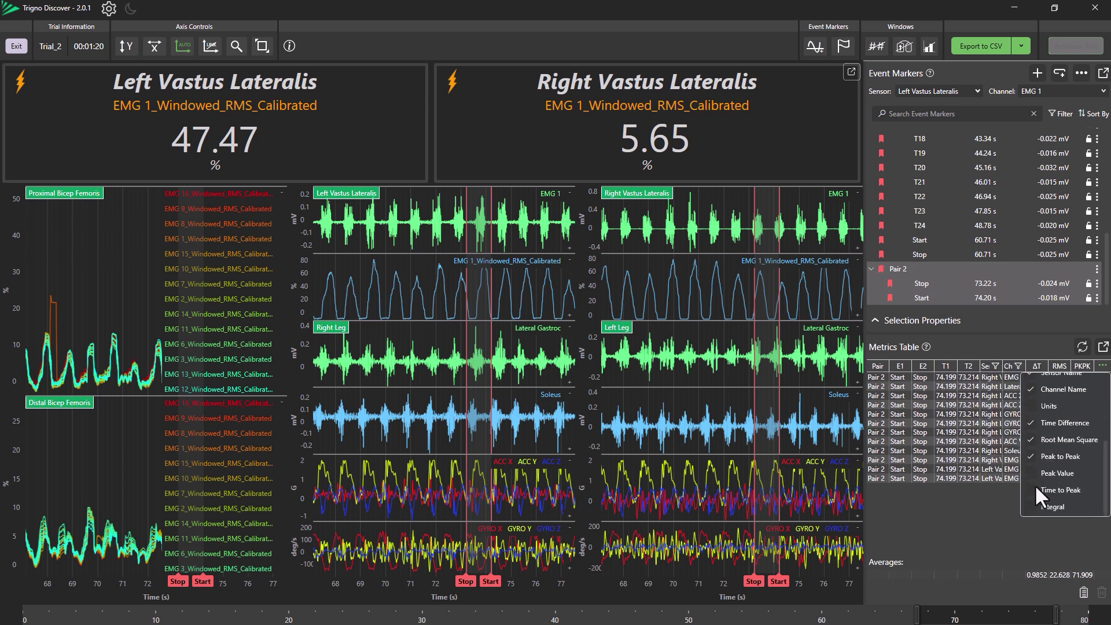
click(1028, 489)
click(1030, 507)
click(981, 500)
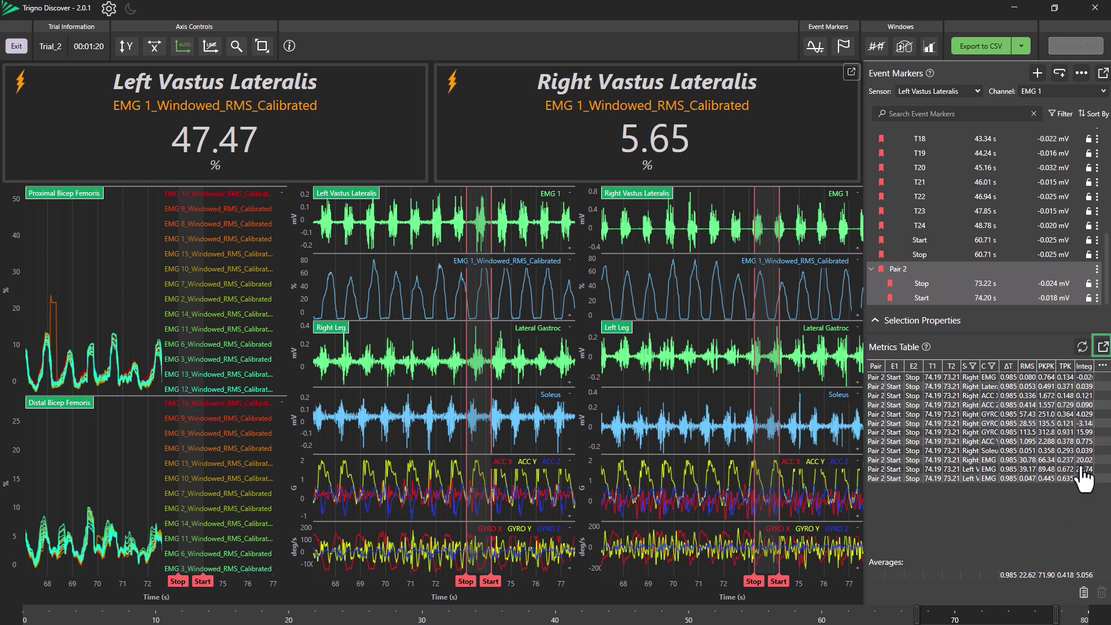
View the metrics table in a separate maximized window, and dock it back into the main window
click(1103, 347)
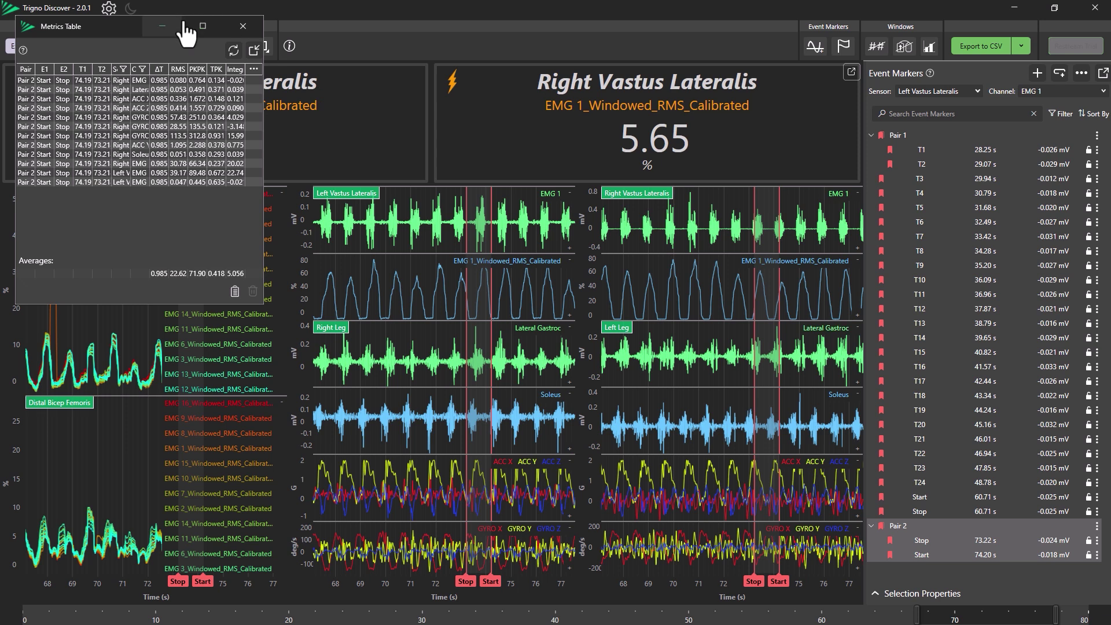
click(202, 29)
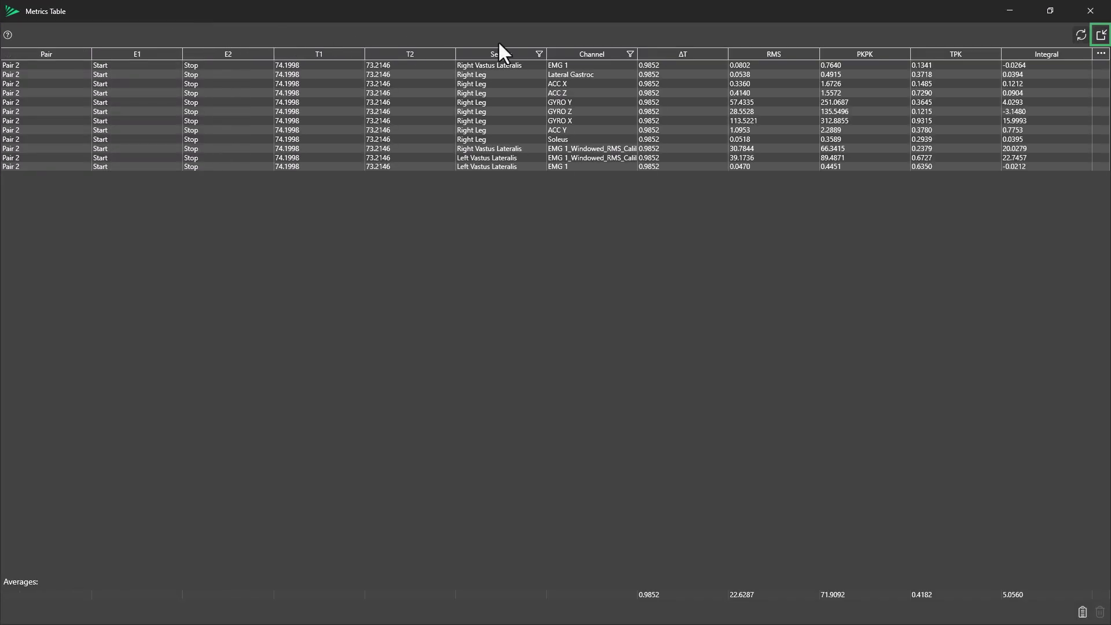
click(1101, 36)
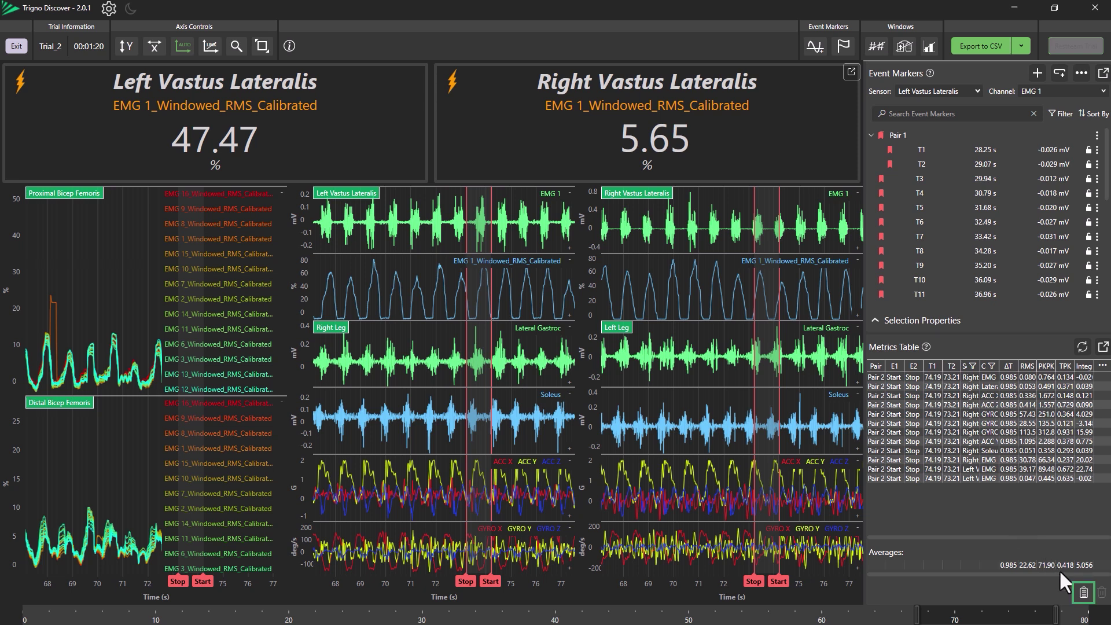
Copy the metrics table to the clipboard
click(1084, 593)
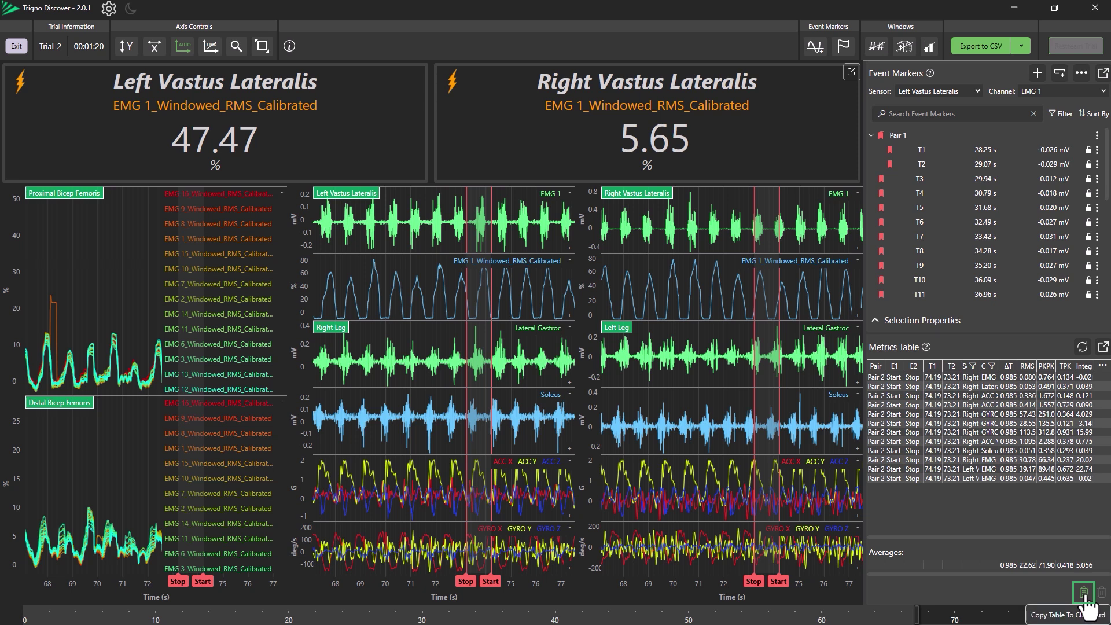